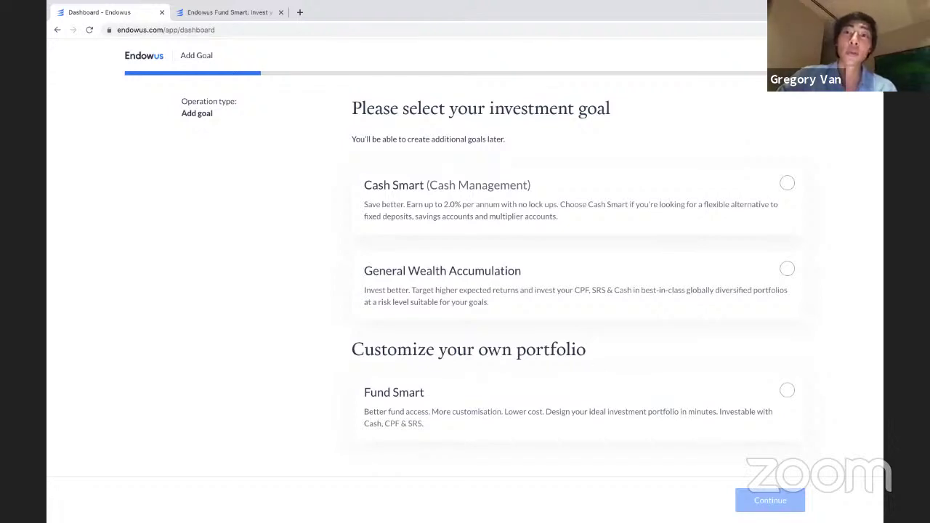
- Start adding a new goal from the dashboard and choose Fund Smart as the investment goal
key("Escape")
scroll(476, 281, "down", 5)
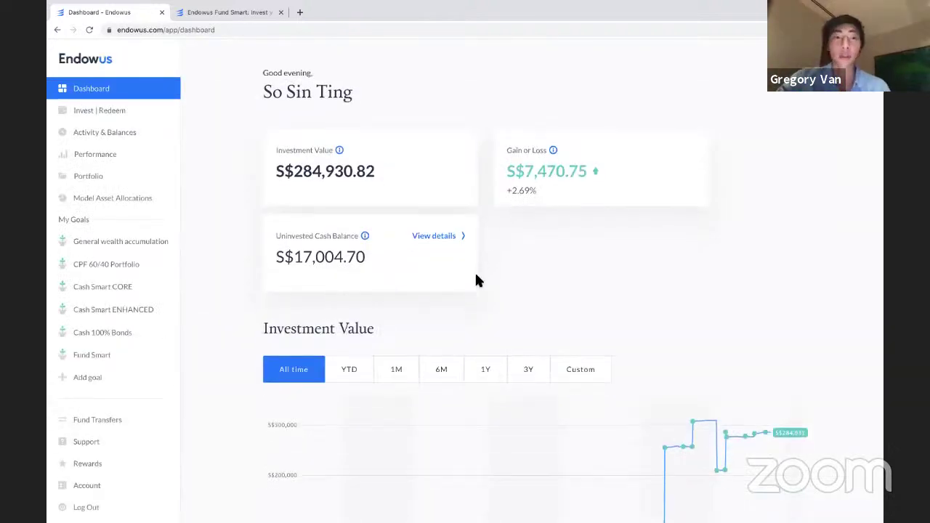
scroll(480, 269, "down", 4)
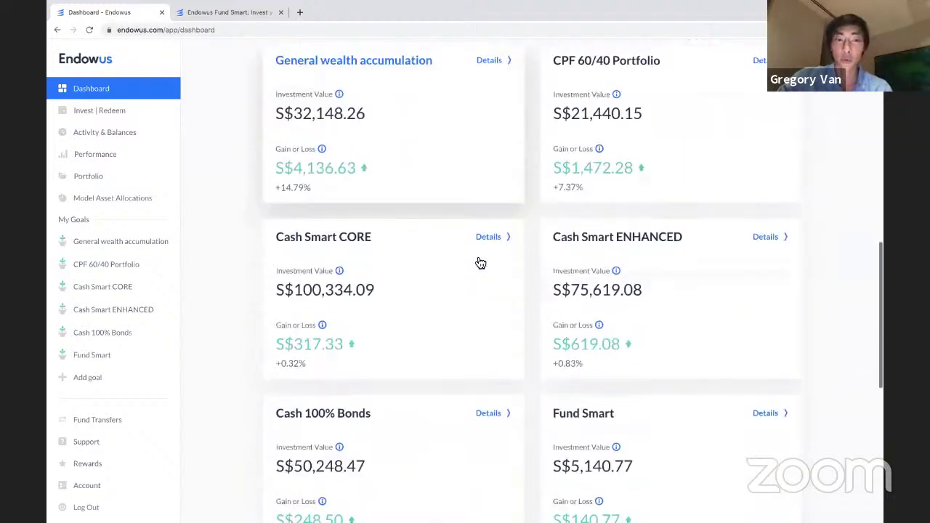
scroll(480, 263, "down", 2)
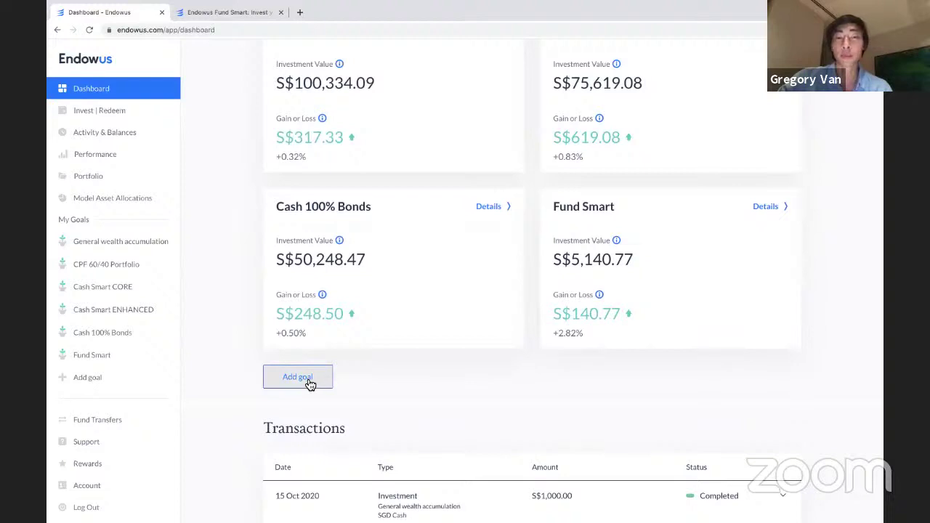
left_click(87, 377)
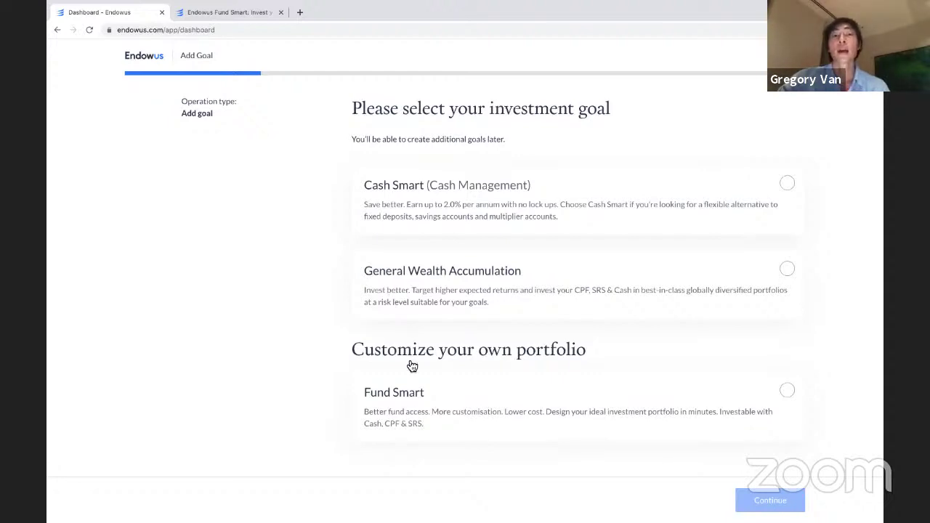
left_click(441, 402)
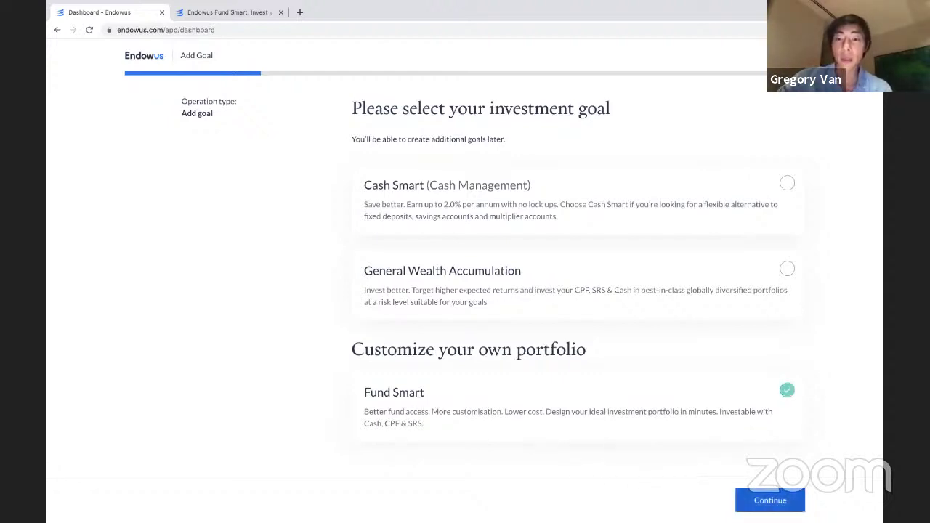
left_click(770, 500)
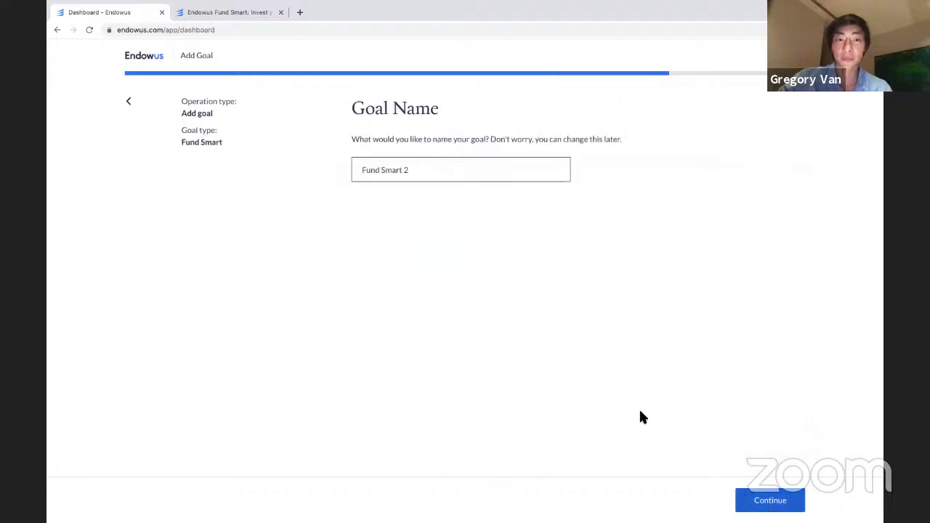
- Name the goal "Passive CPF Stocks Long Term" and continue to the portfolio setup
left_click(418, 176)
key("ctrl+a")
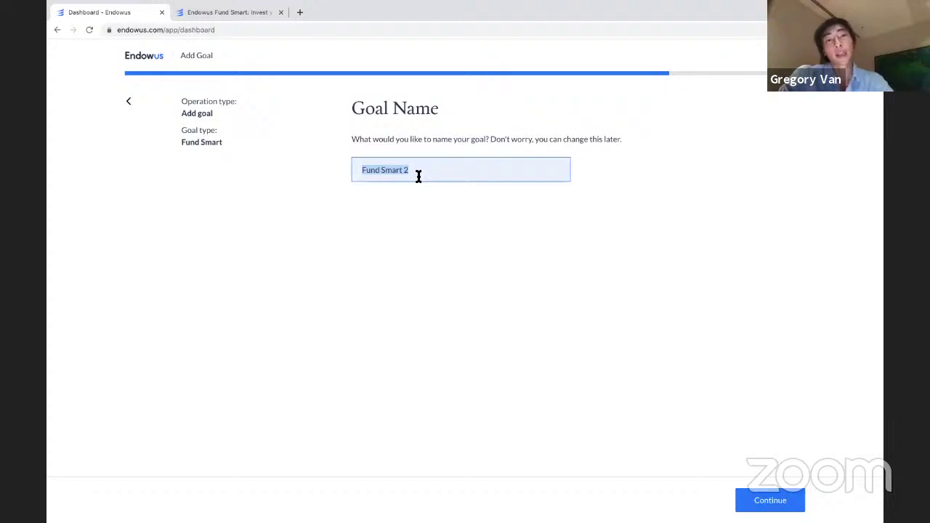
type("Demo")
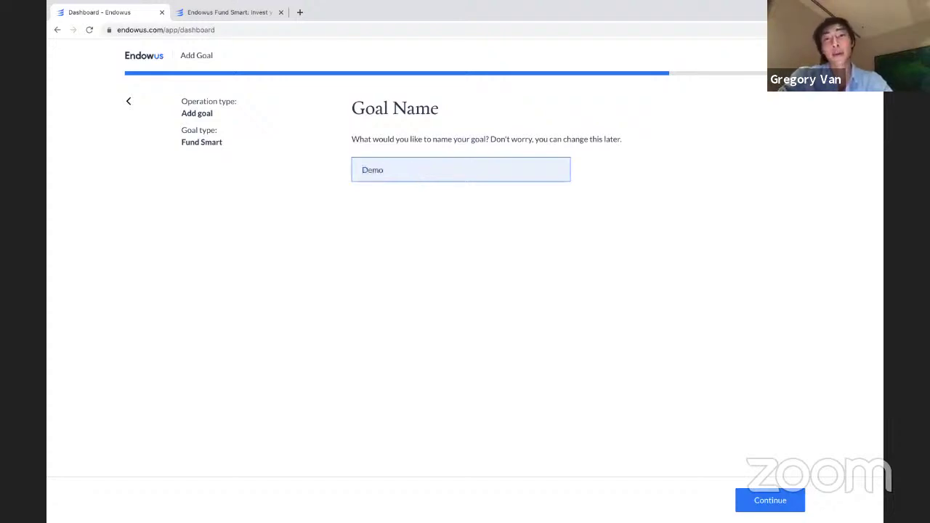
key("ctrl+a")
key("BackSpace")
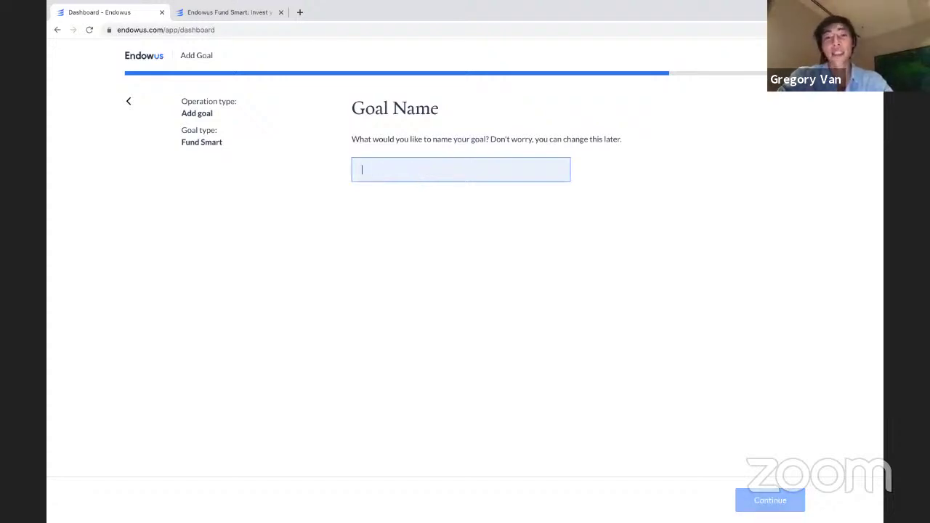
type("Passive CP")
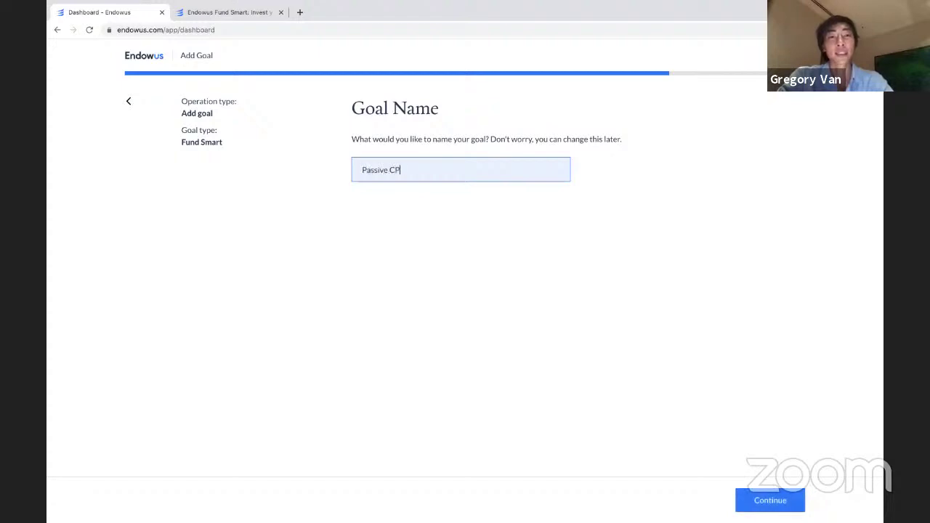
type("F S")
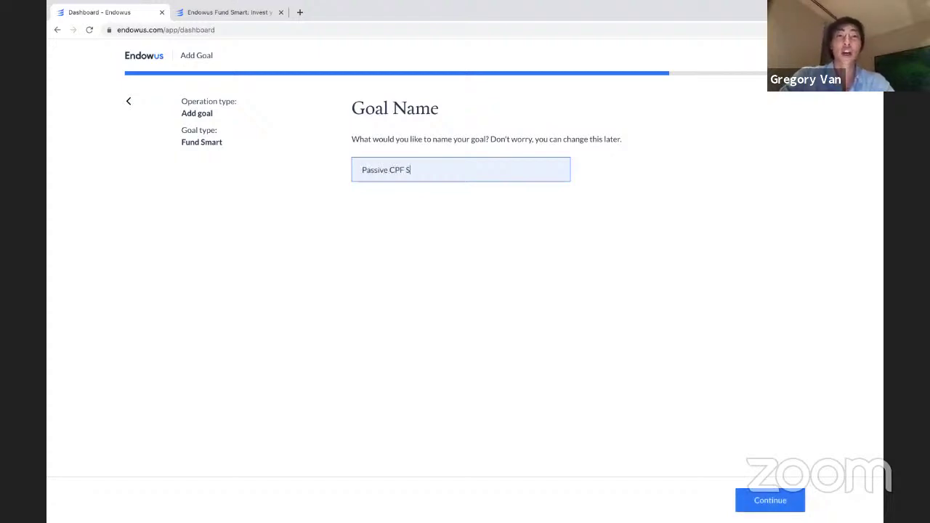
type("tocks")
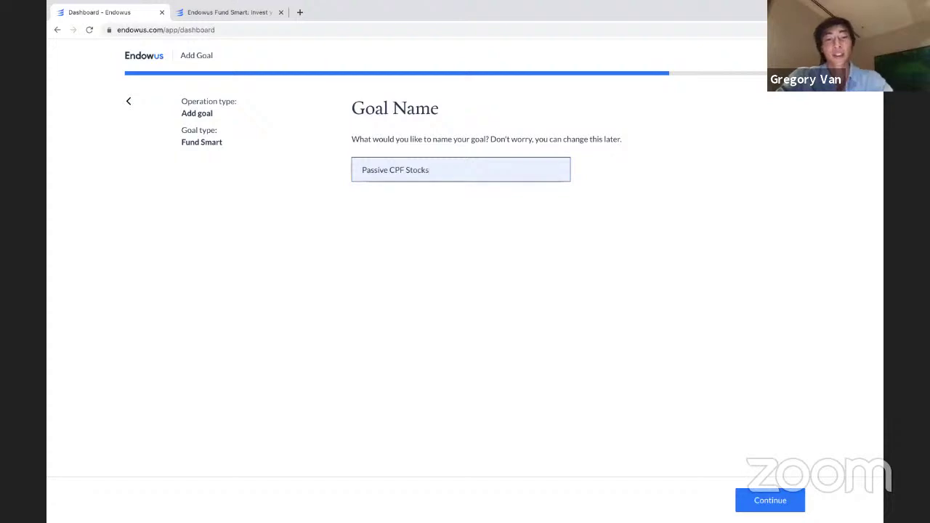
type(" Long Term")
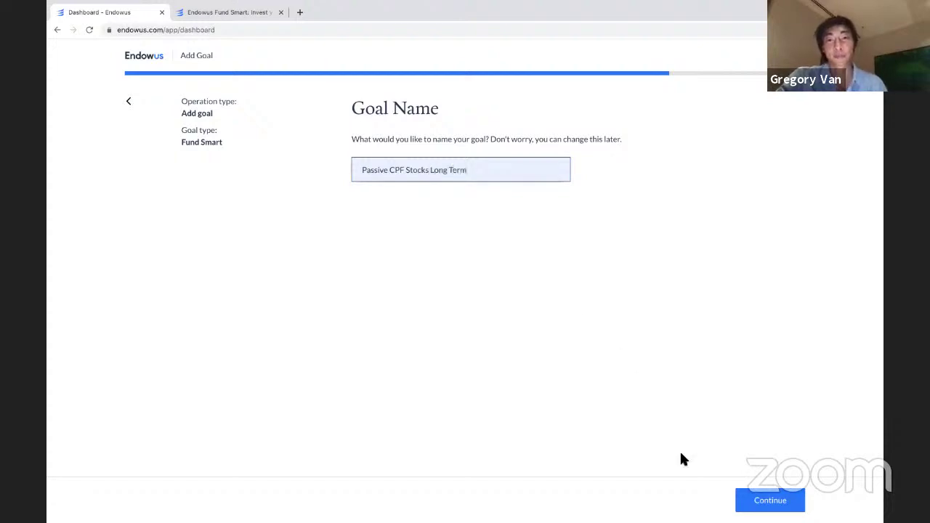
left_click(770, 509)
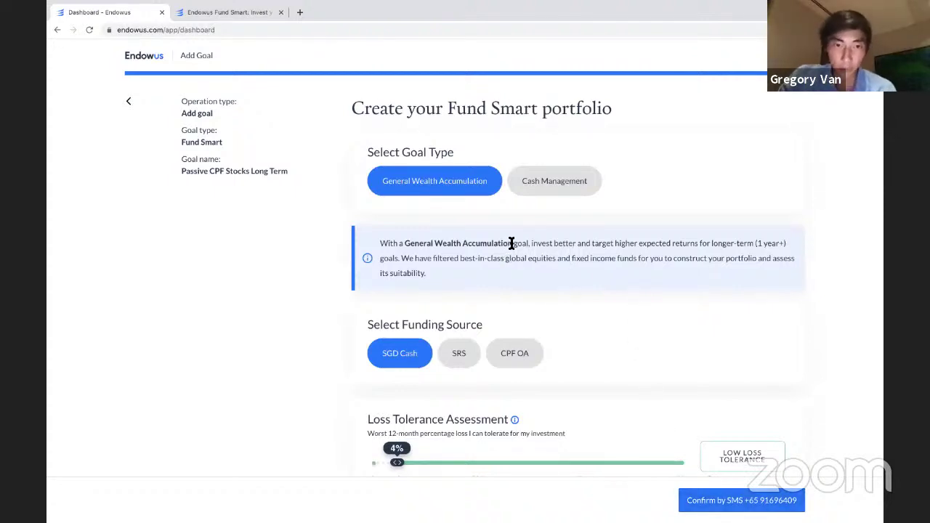
- Select General Wealth Accumulation as the portfolio's goal type
left_click(541, 194)
left_click(465, 197)
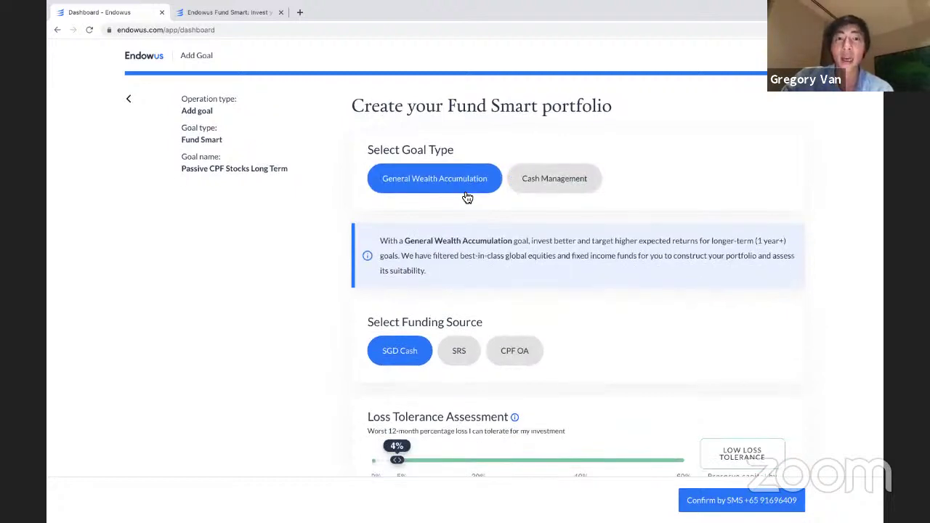
scroll(436, 225, "down", 1)
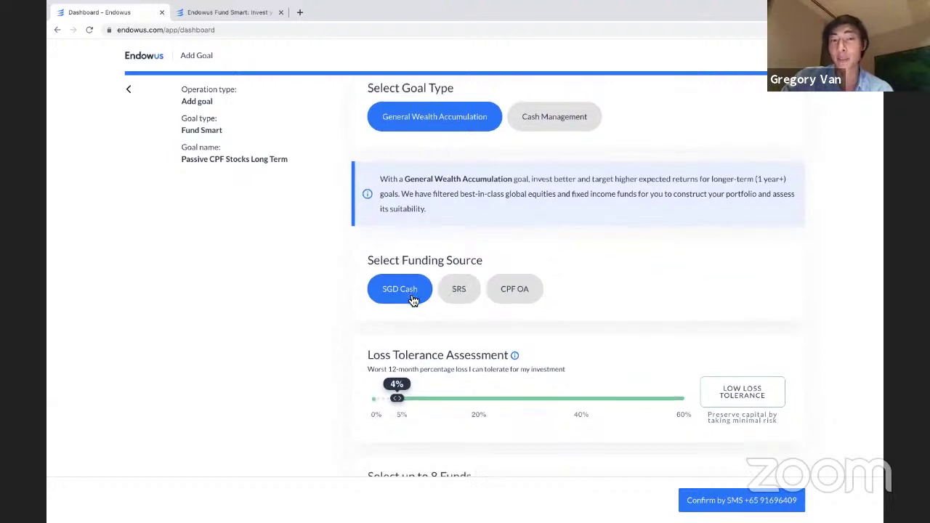
scroll(413, 299, "down", 1)
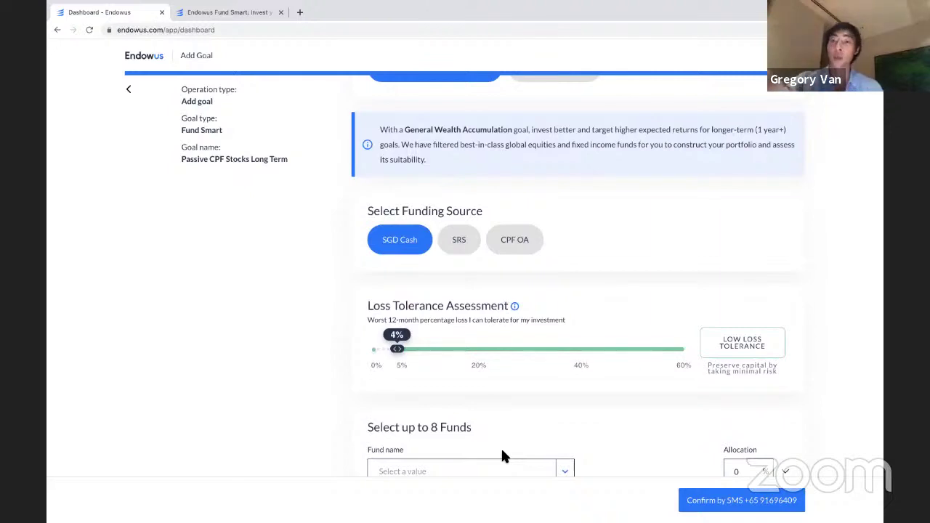
scroll(542, 363, "up", 2)
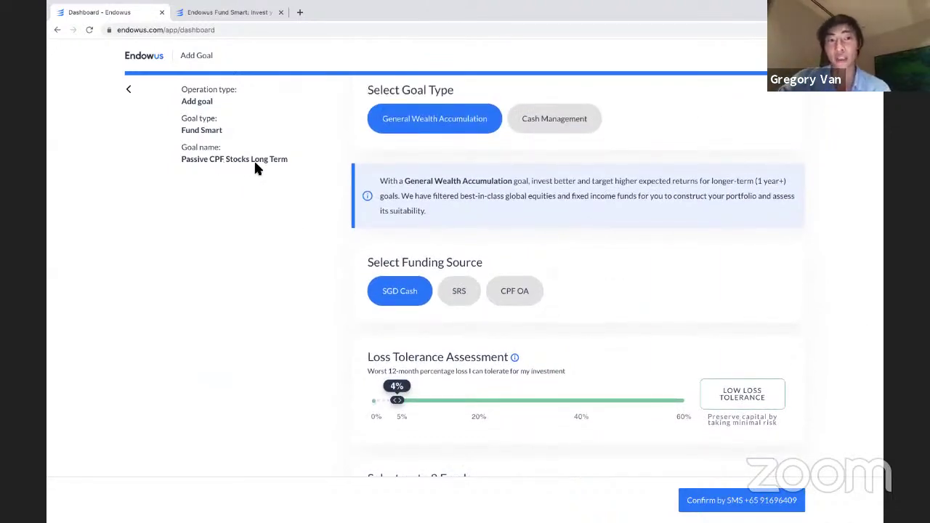
- Choose CPF OA as the funding source and set the 12-month loss tolerance to 43%
left_click(526, 295)
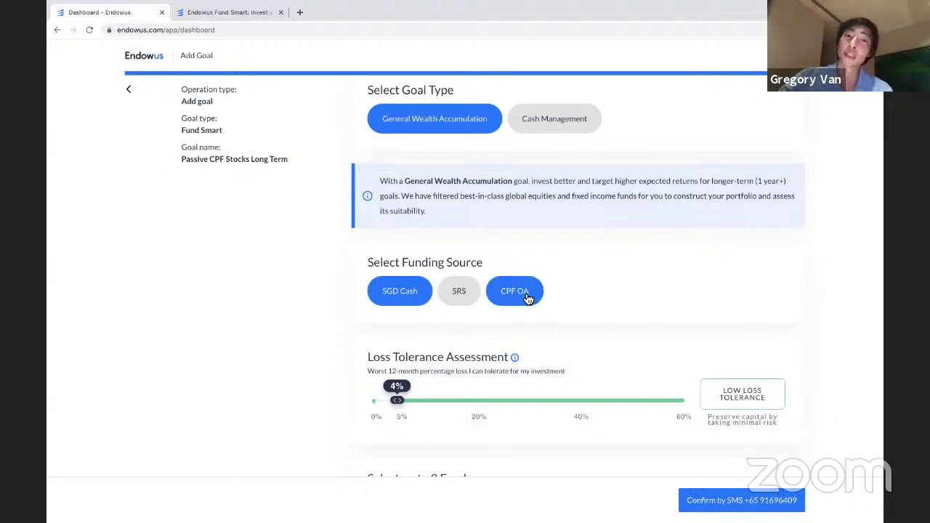
scroll(528, 298, "down", 3)
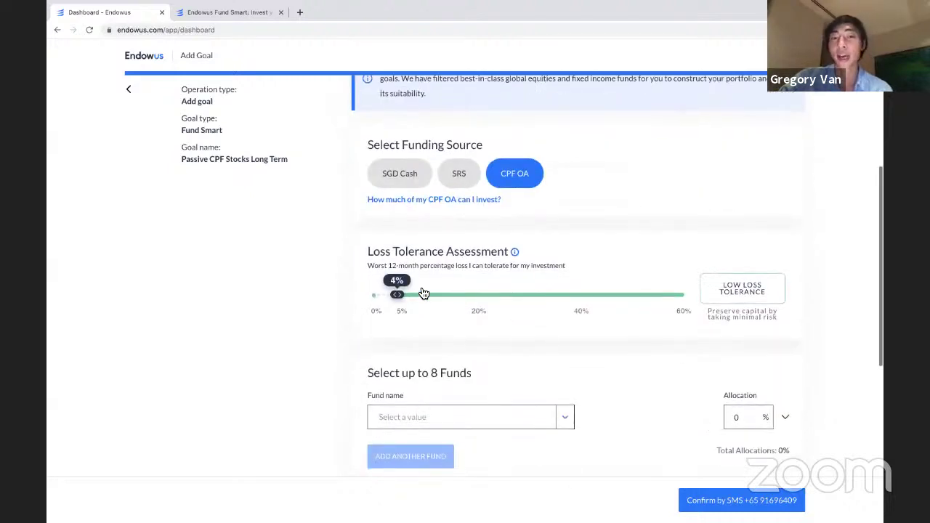
left_click_drag(398, 302, 601, 292)
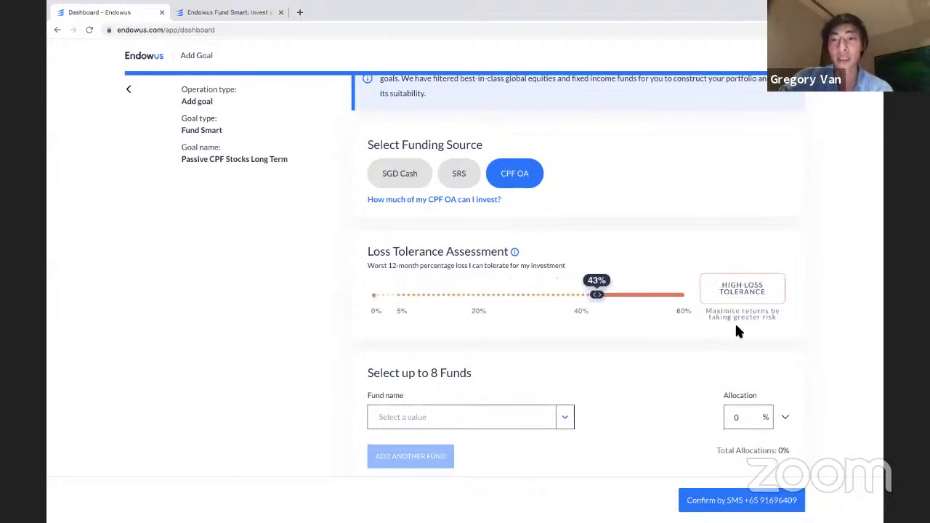
- Filter the available funds to Equity and select Infinity US 500 Stock Idx Fd as the first fund
scroll(551, 351, "down", 1)
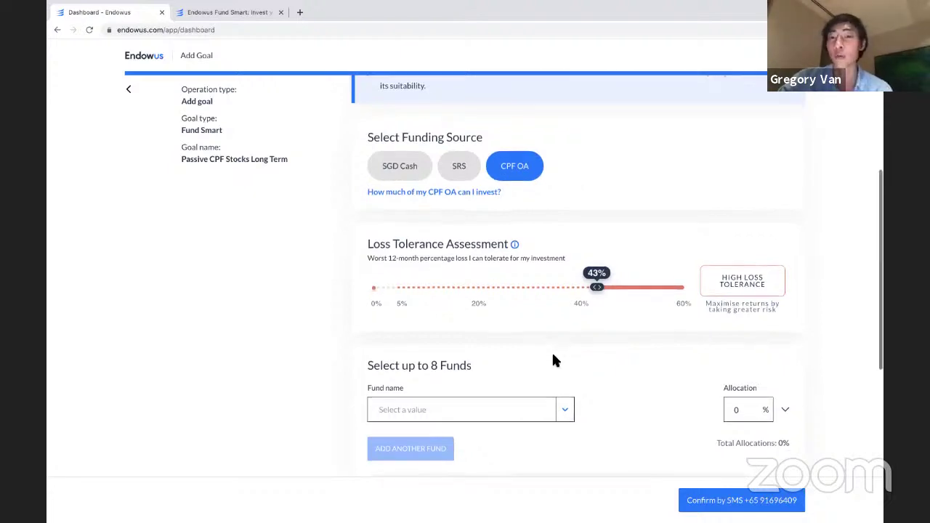
scroll(552, 359, "down", 3)
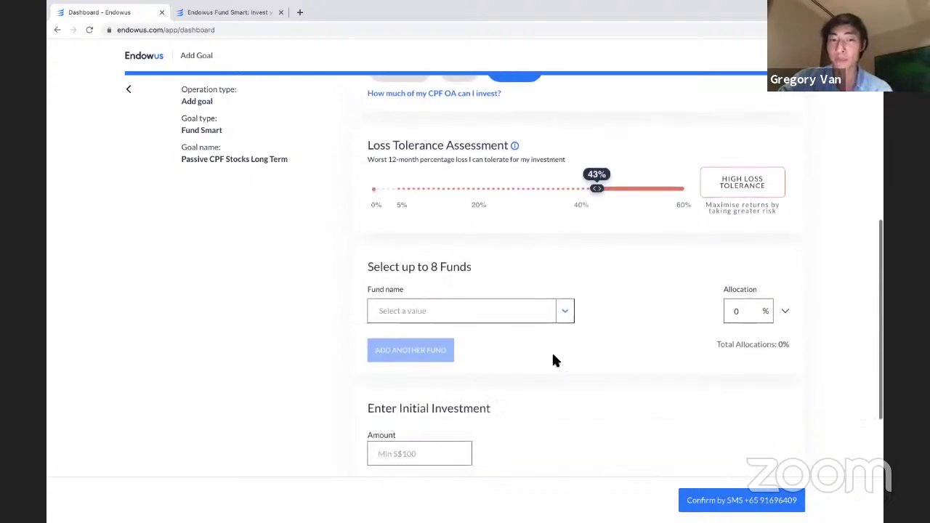
left_click(565, 313)
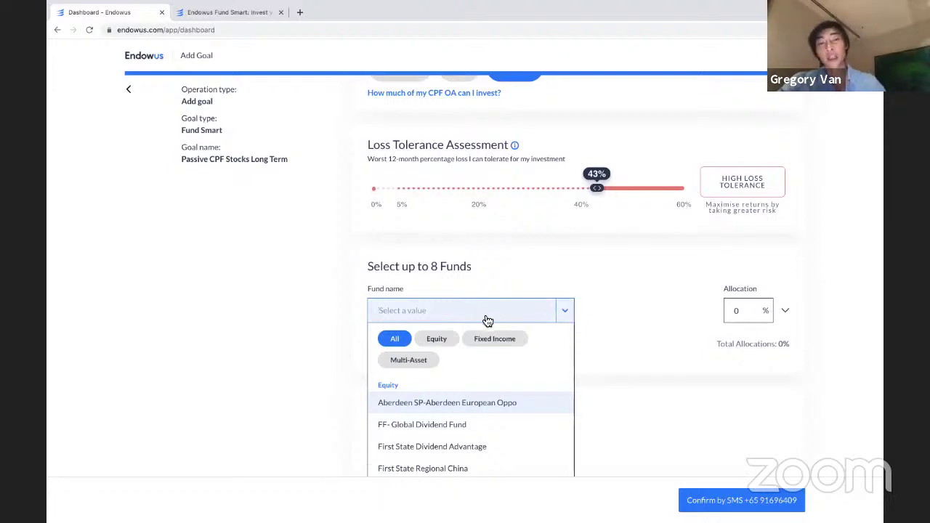
left_click(438, 340)
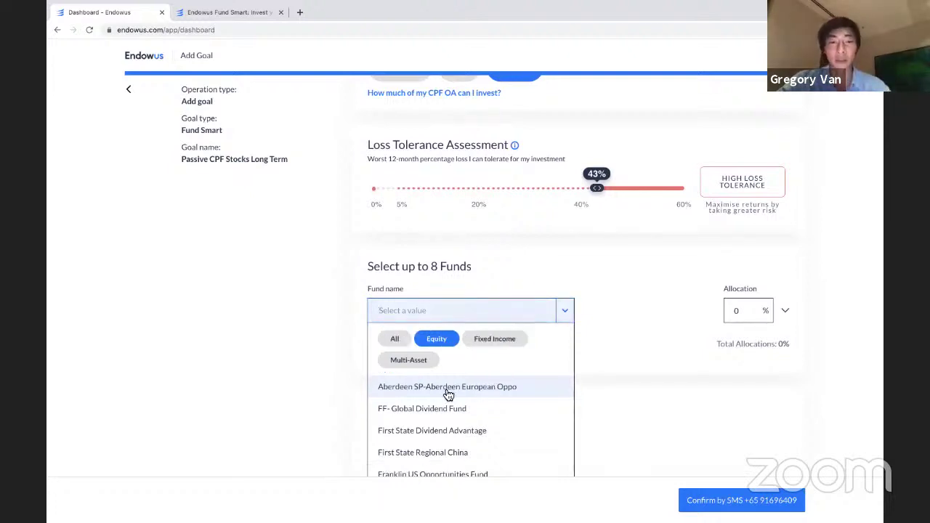
scroll(446, 392, "down", 1)
scroll(338, 387, "down", 1)
scroll(338, 387, "down", 1)
scroll(417, 330, "up", 1)
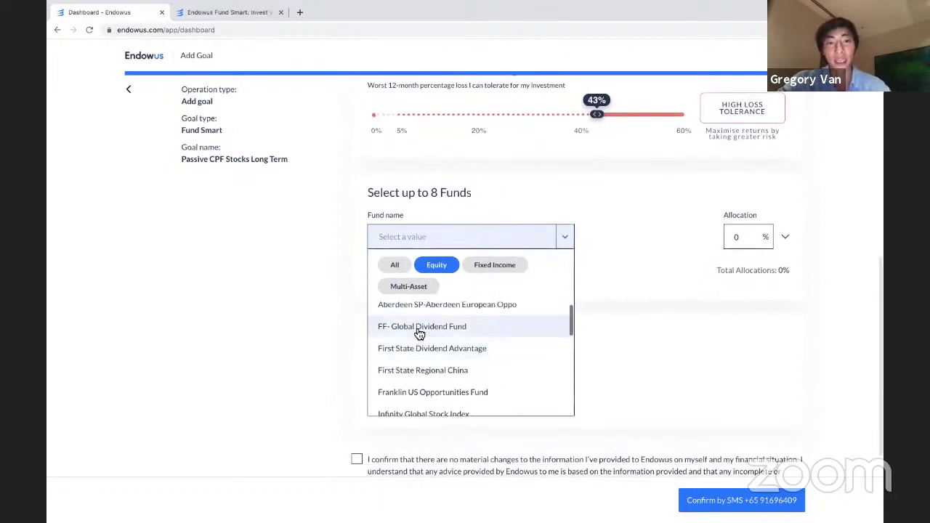
scroll(417, 331, "down", 5)
scroll(419, 333, "down", 4)
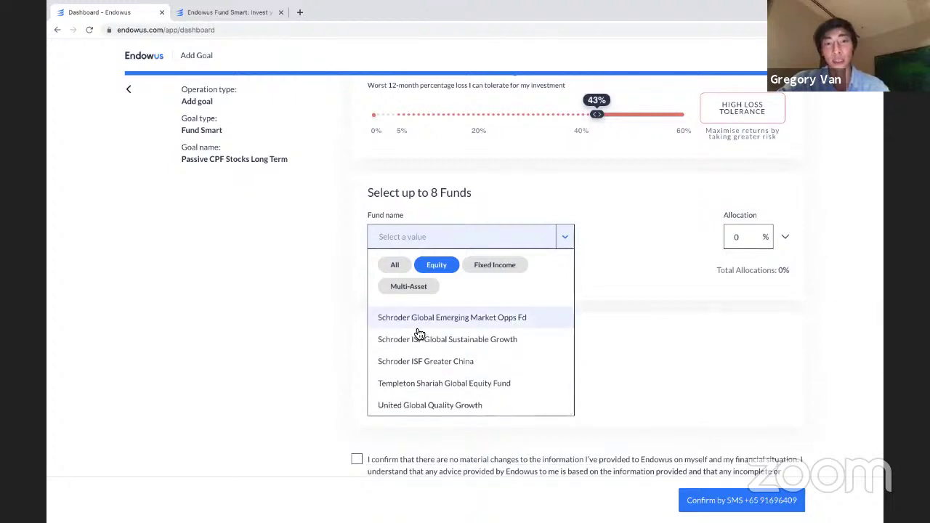
scroll(419, 332, "up", 7)
scroll(420, 333, "up", 1)
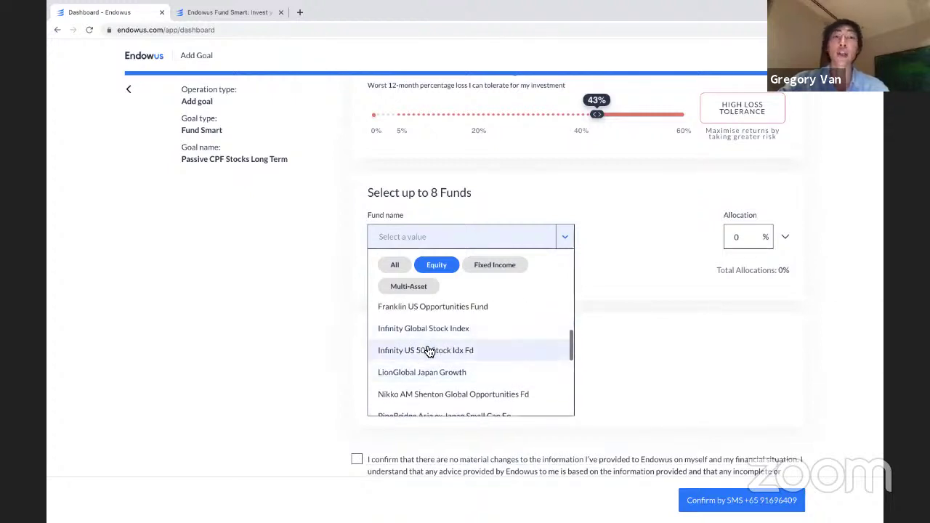
left_click(430, 353)
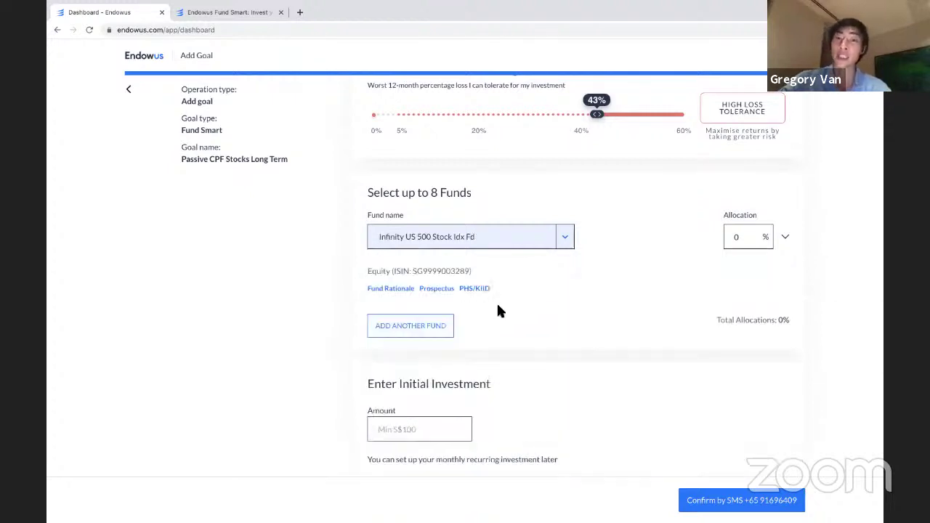
- Add a second fund to the portfolio and choose Infinity Global Stock Index from the Equity funds
left_click(410, 326)
left_click(476, 356)
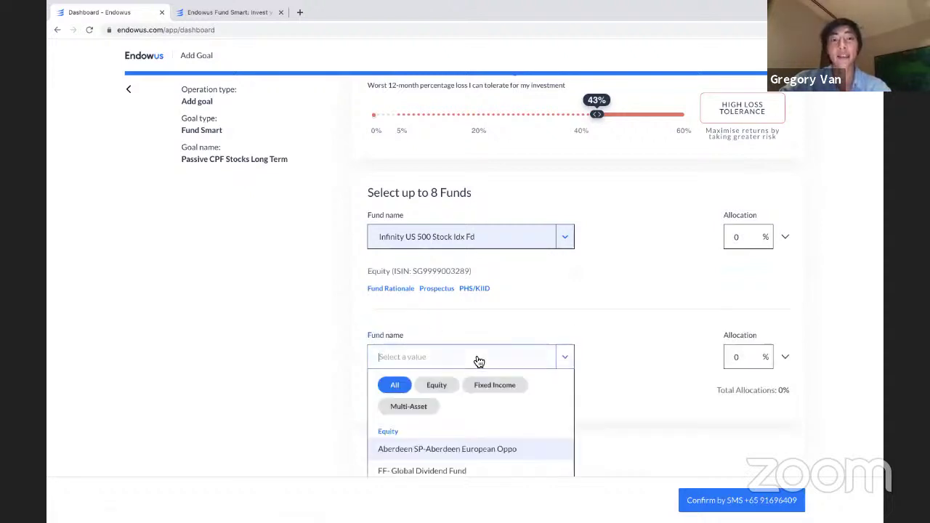
left_click(452, 385)
scroll(334, 363, "down", 2)
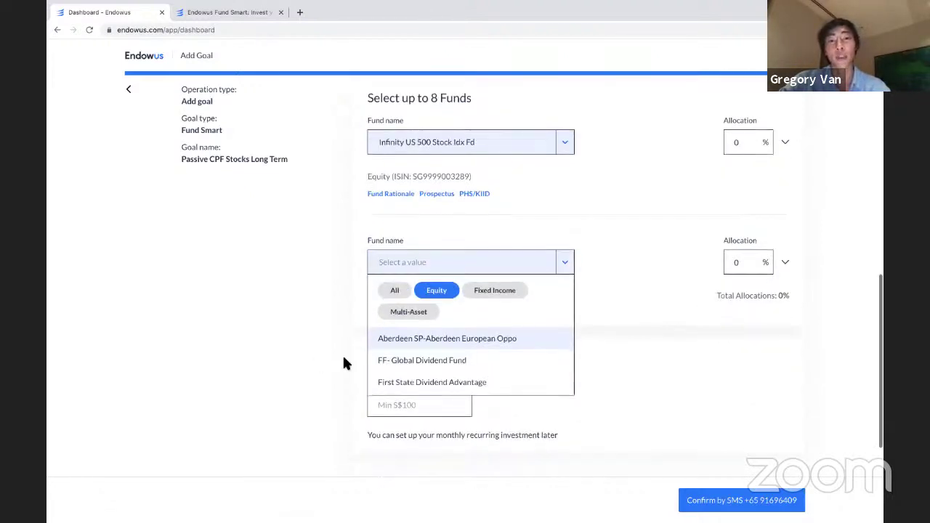
scroll(432, 359, "down", 5)
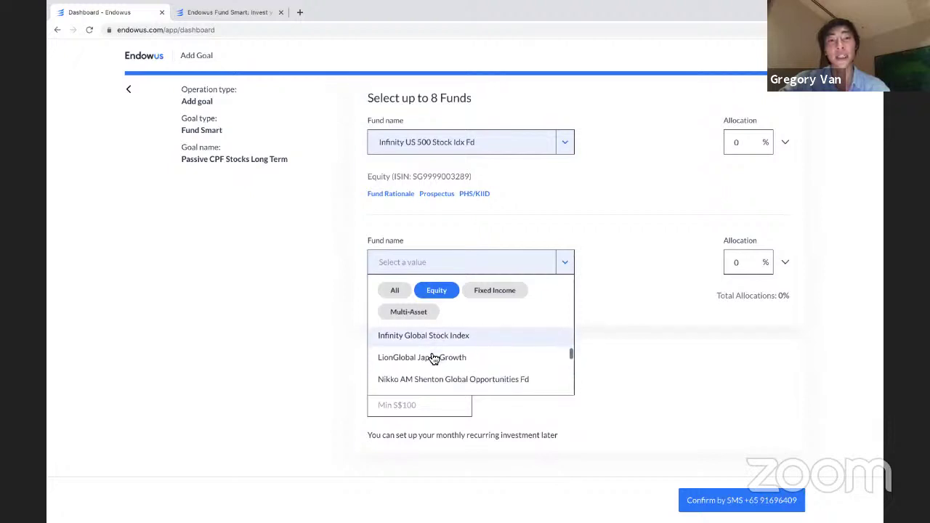
left_click(444, 344)
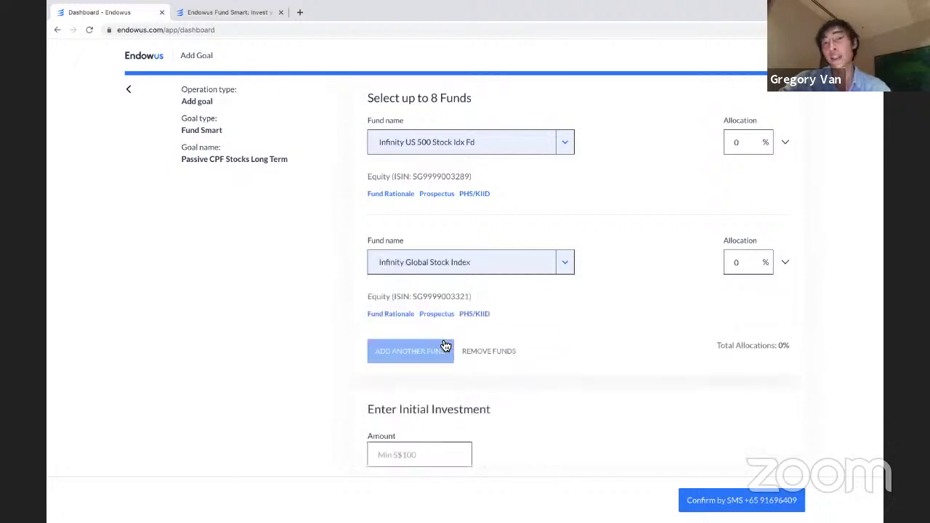
- Allocate 60% to Infinity Global Stock Index and 40% to Infinity US 500 Stock Idx Fd
left_click(734, 262)
type("60")
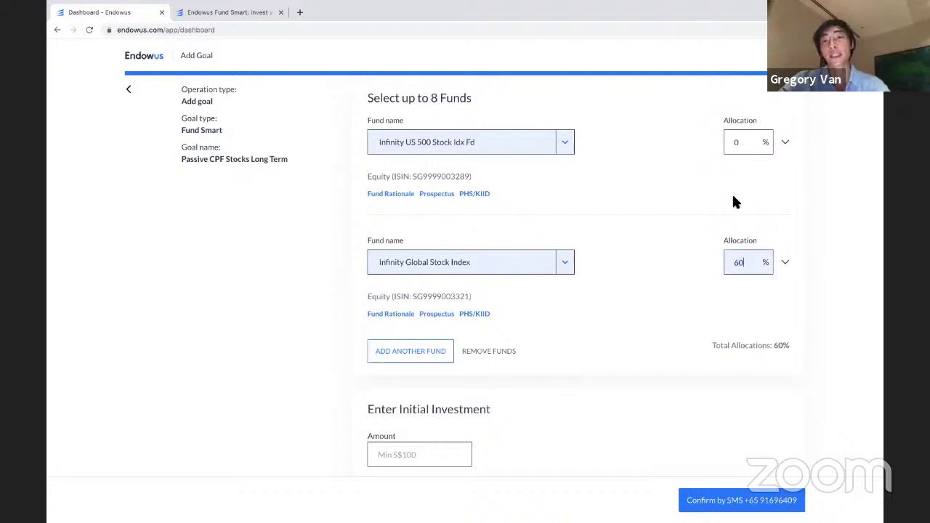
left_click(738, 146)
type("40")
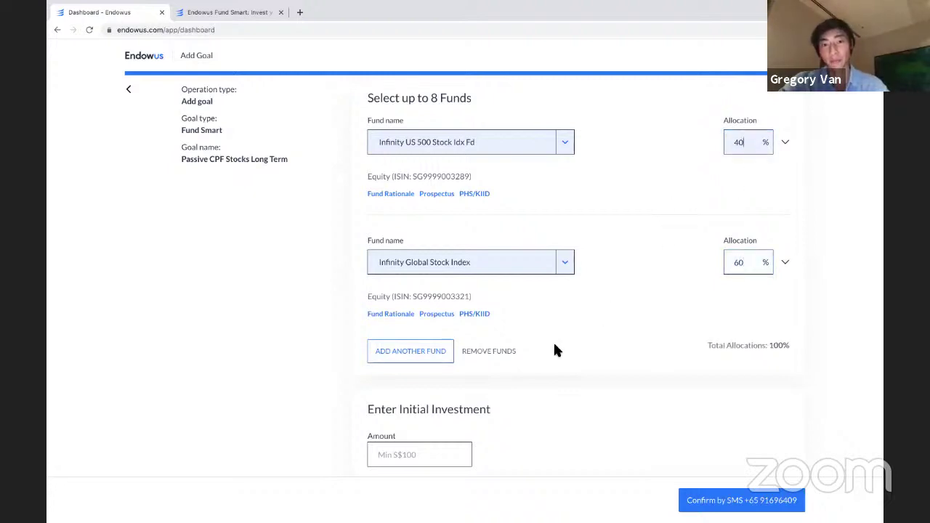
- Enter an initial investment of S$100,000 and tick the confirmation of no material changes to the financial situation
scroll(557, 347, "down", 3)
left_click(415, 342)
type("1")
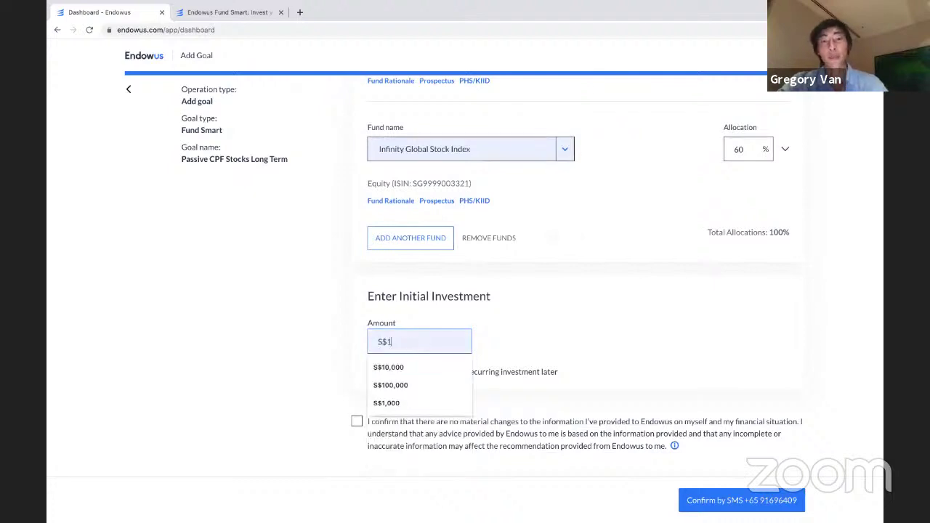
type("00,000")
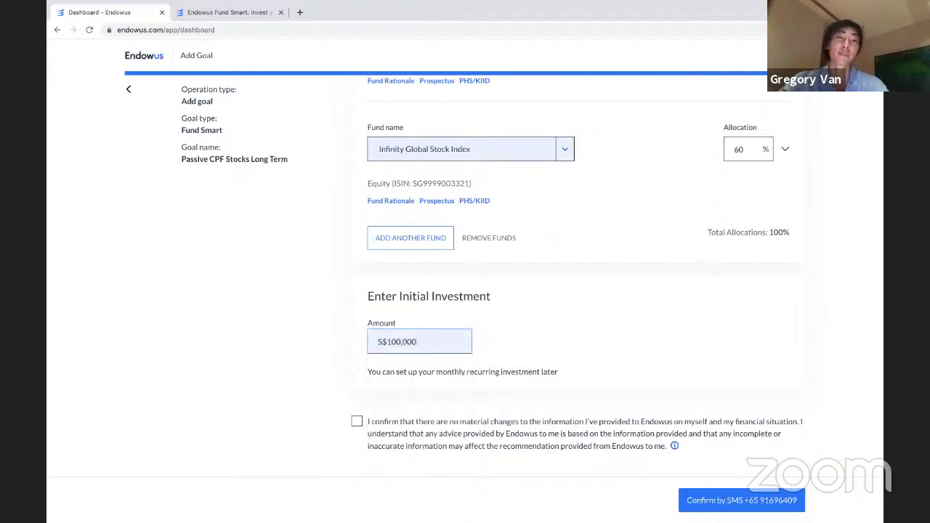
left_click(356, 425)
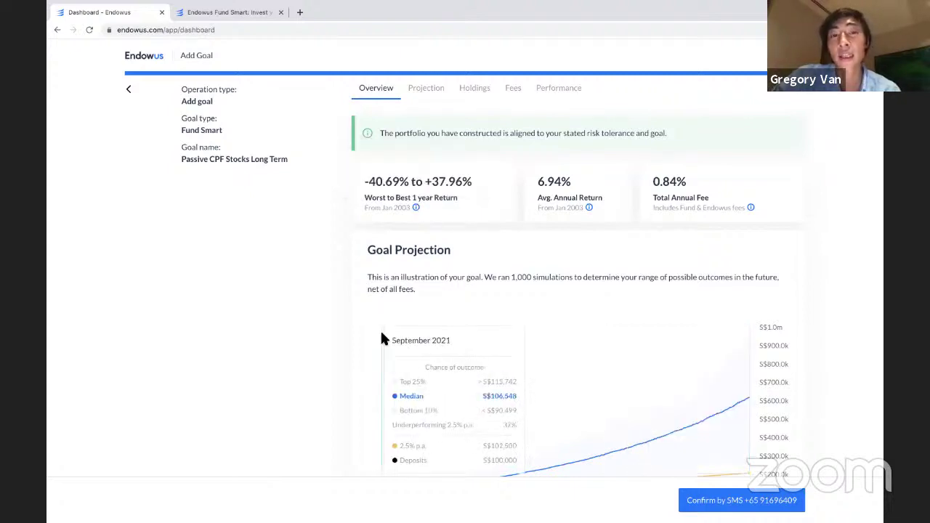
- Review the return, fee and goal projection figures, and expand the Top 10 Holdings of the portfolio's equities
scroll(381, 338, "up", 1)
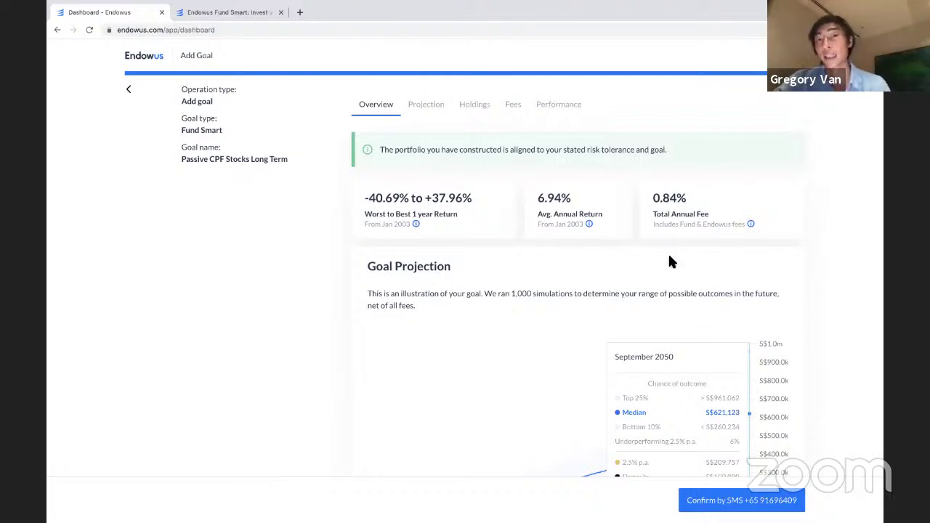
scroll(668, 252, "down", 3)
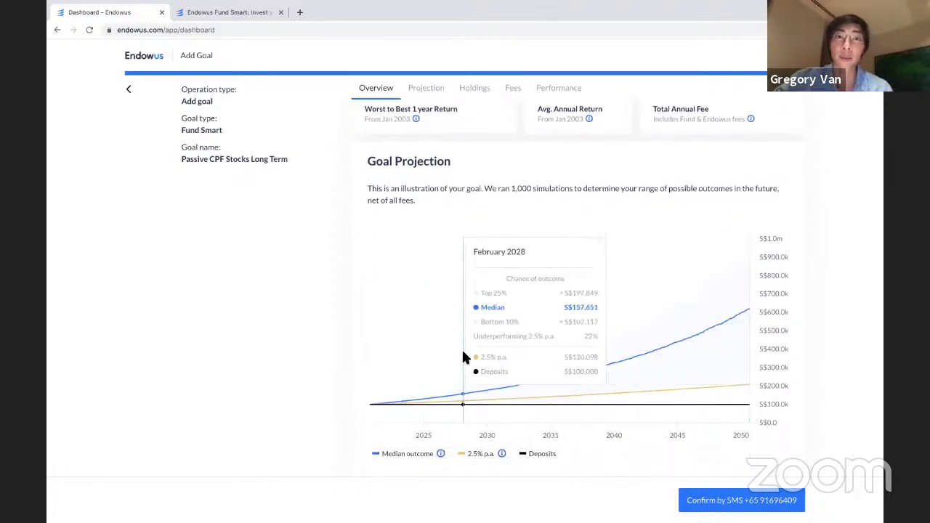
left_click(479, 93)
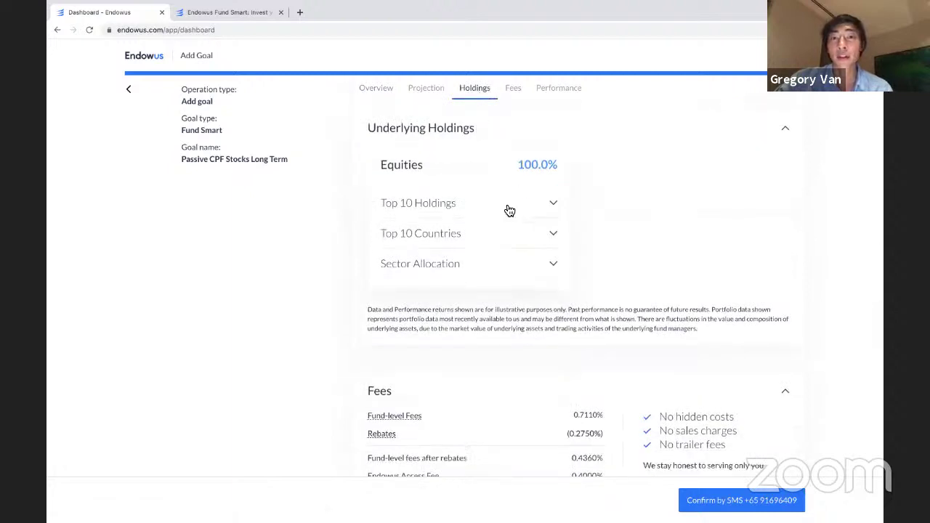
left_click(510, 211)
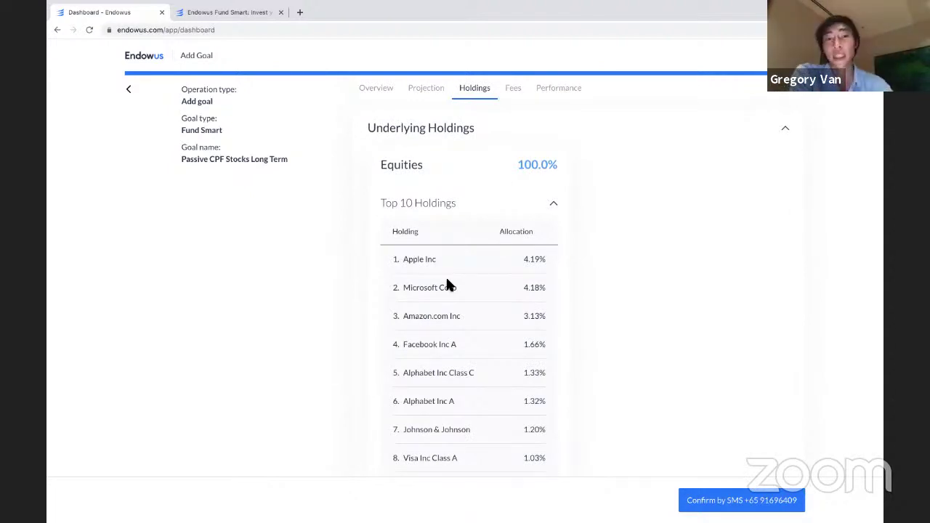
scroll(447, 282, "down", 1)
scroll(447, 341, "down", 1)
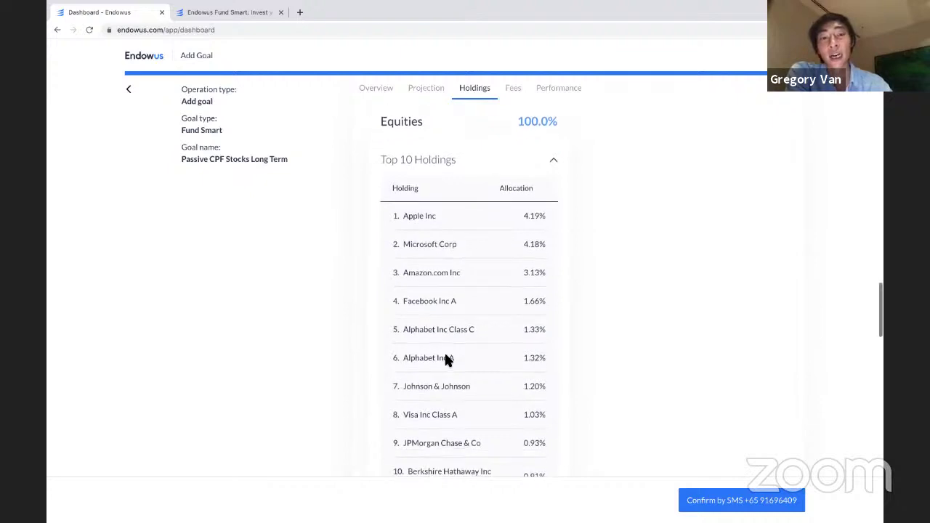
scroll(456, 369, "down", 4)
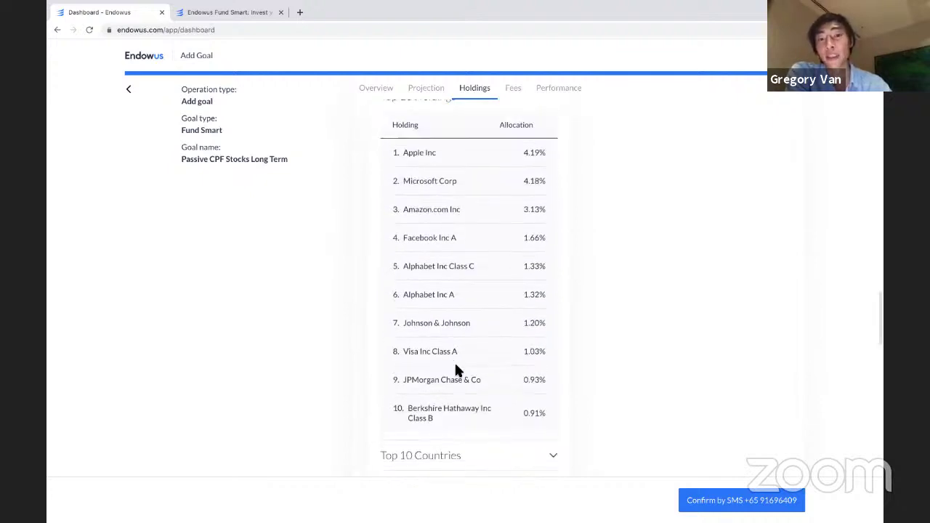
scroll(443, 370, "up", 1)
scroll(450, 356, "down", 3)
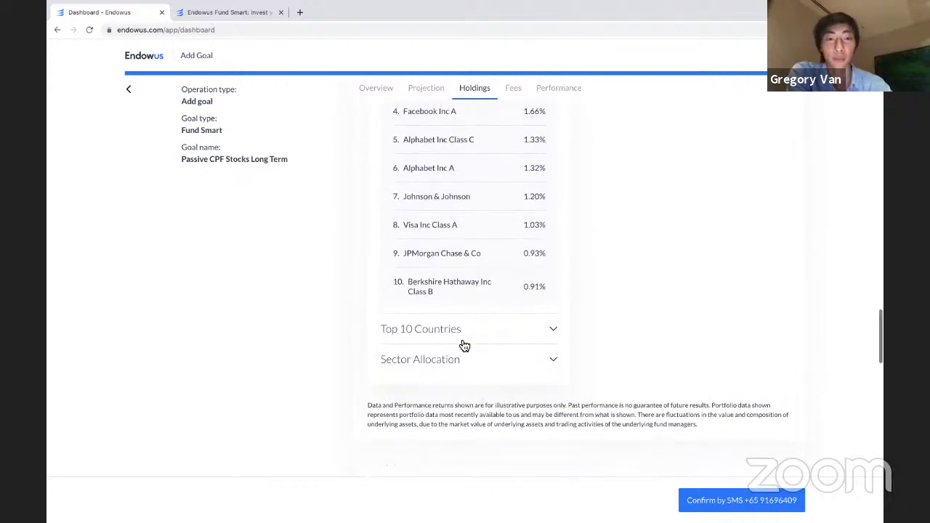
- Expand the Top 10 Countries and compare the country allocations with the weights of the two selected funds
left_click(464, 340)
scroll(461, 339, "down", 4)
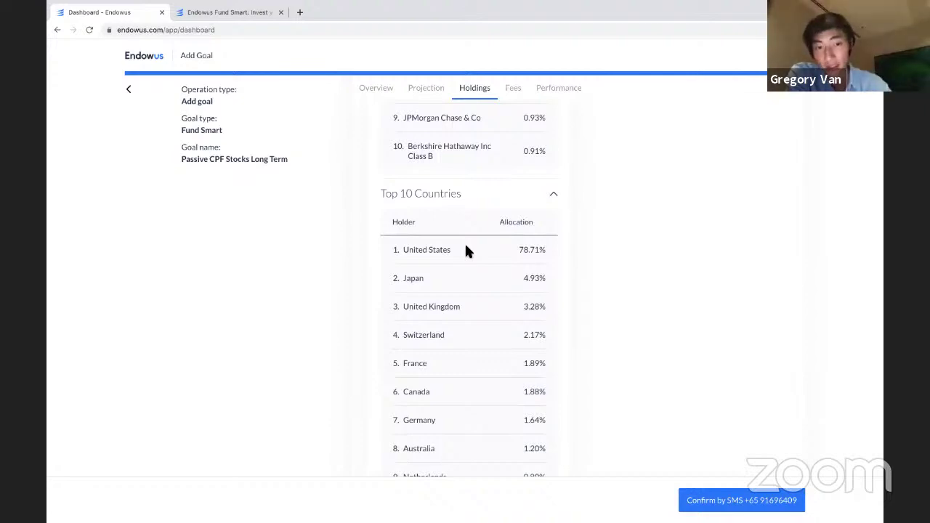
scroll(466, 251, "down", 2)
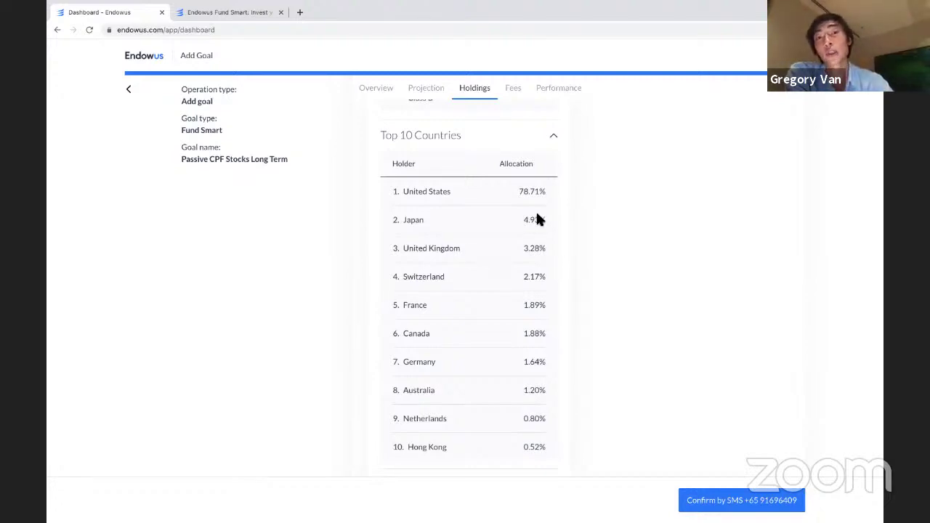
scroll(542, 192, "up", 20)
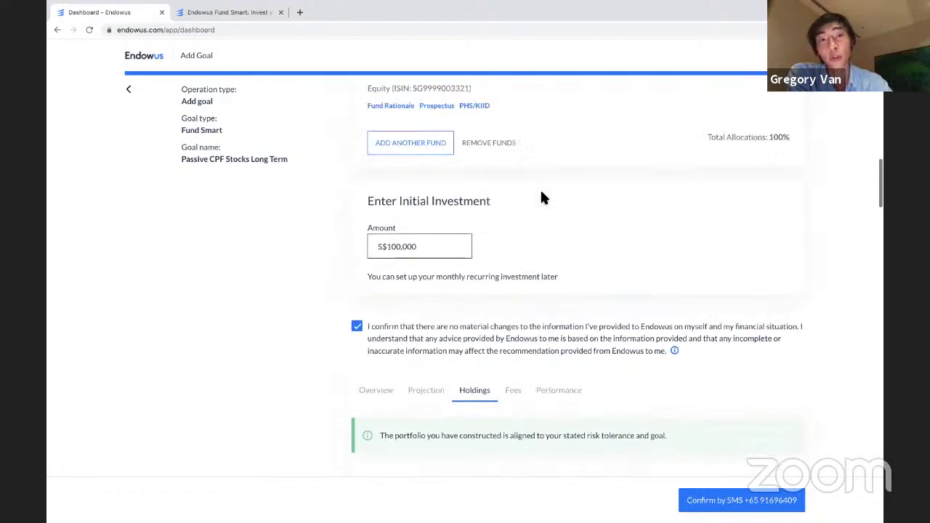
scroll(541, 194, "up", 2)
scroll(542, 195, "down", 8)
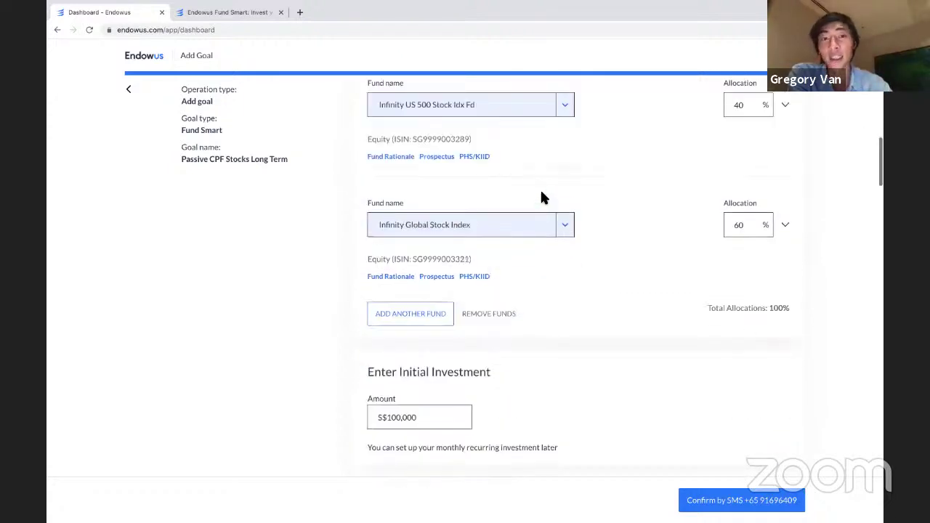
scroll(542, 195, "down", 10)
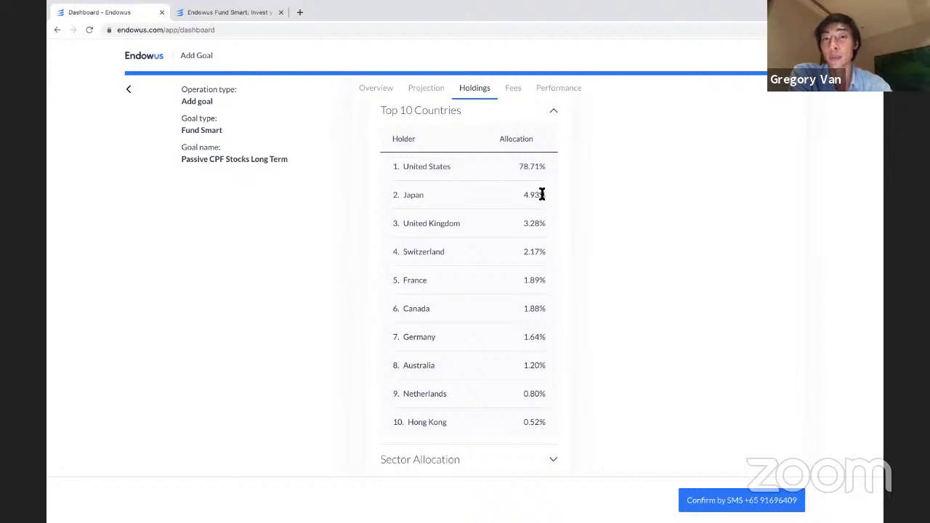
- Expand the Sector Allocation, examine the sector weights and collapse the list again
scroll(541, 195, "down", 2)
left_click(550, 364)
scroll(545, 370, "down", 2)
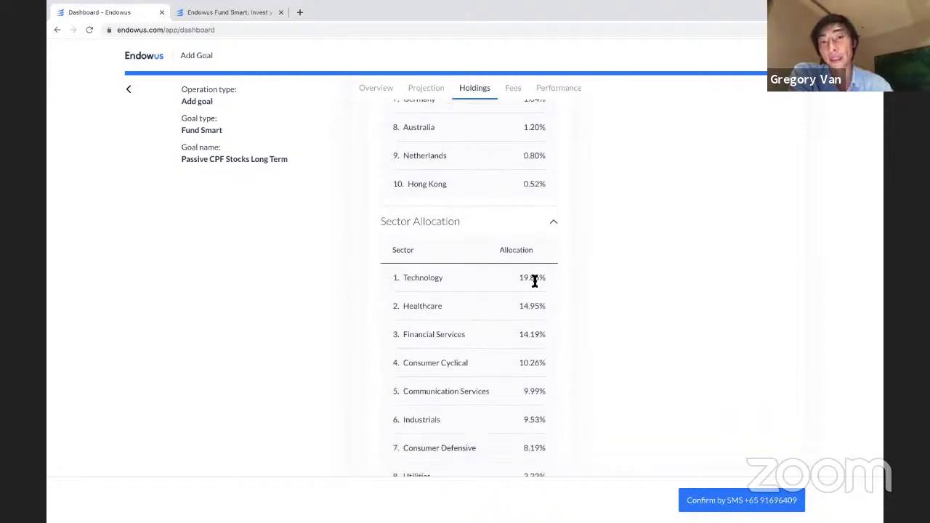
scroll(532, 255, "down", 1)
left_click(530, 206)
- Examine the fee breakdown including the Endowus Access Fee, and check it against the selected funds and goal projection
scroll(531, 209, "down", 2)
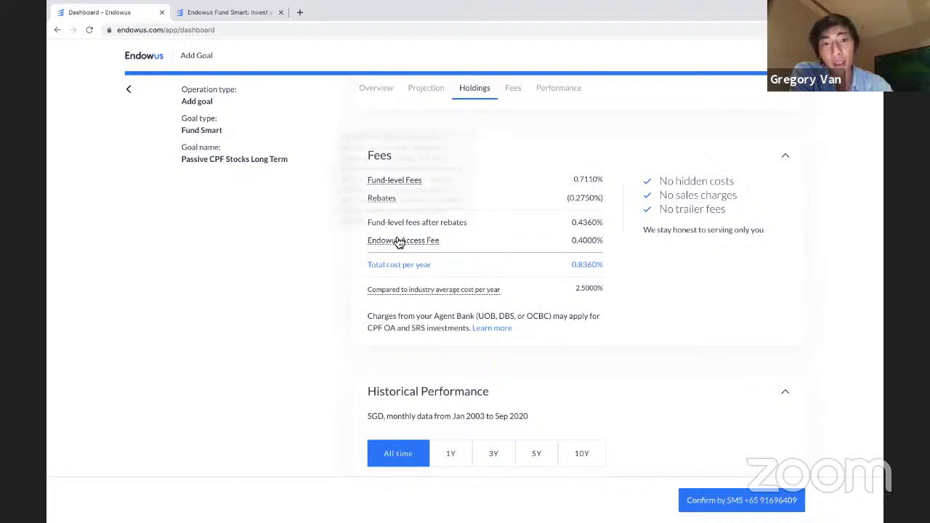
mouse_move(393, 245)
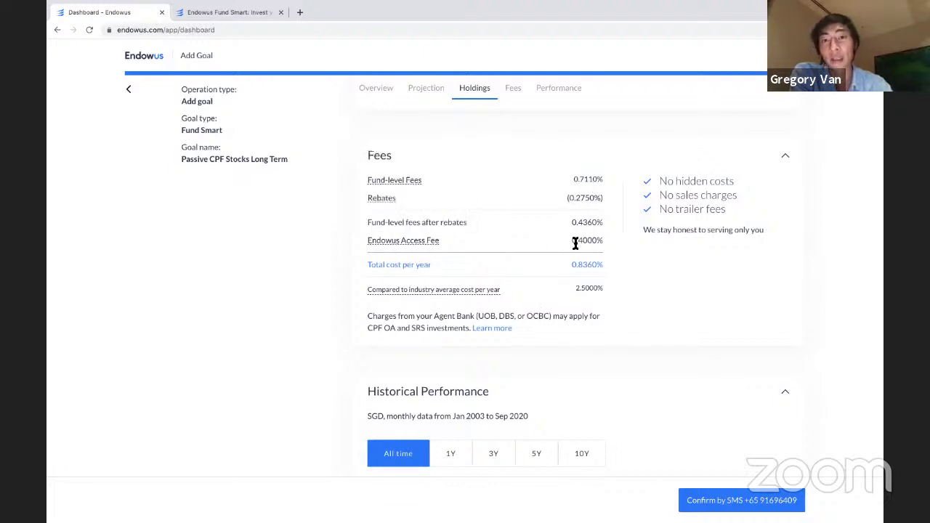
scroll(575, 245, "up", 15)
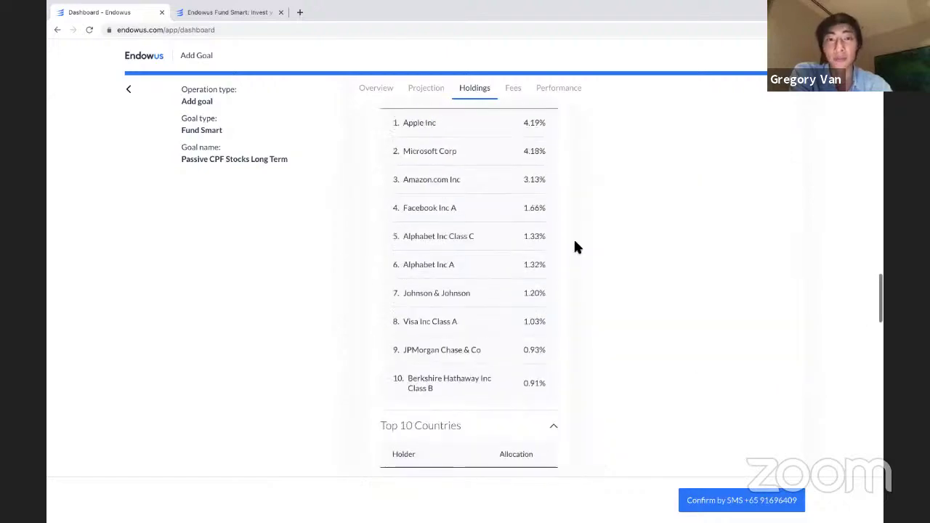
scroll(580, 248, "up", 8)
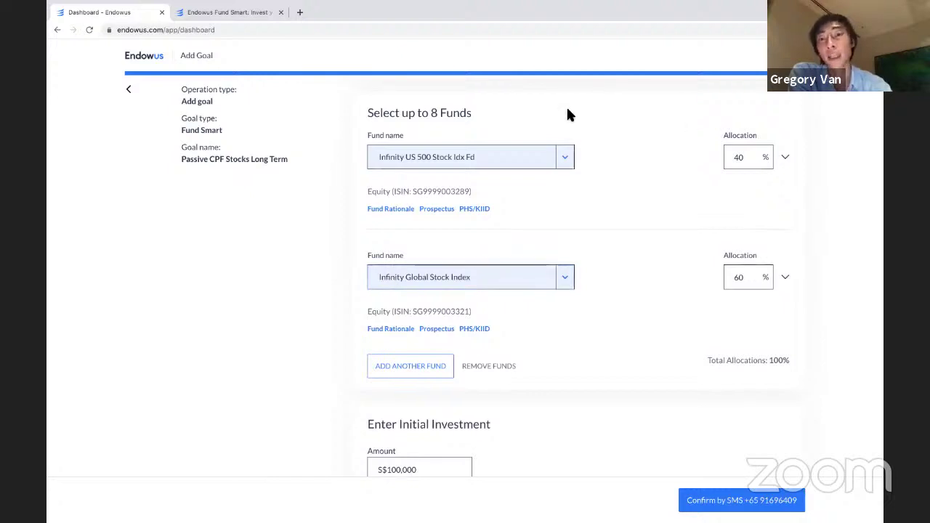
scroll(655, 311, "down", 20)
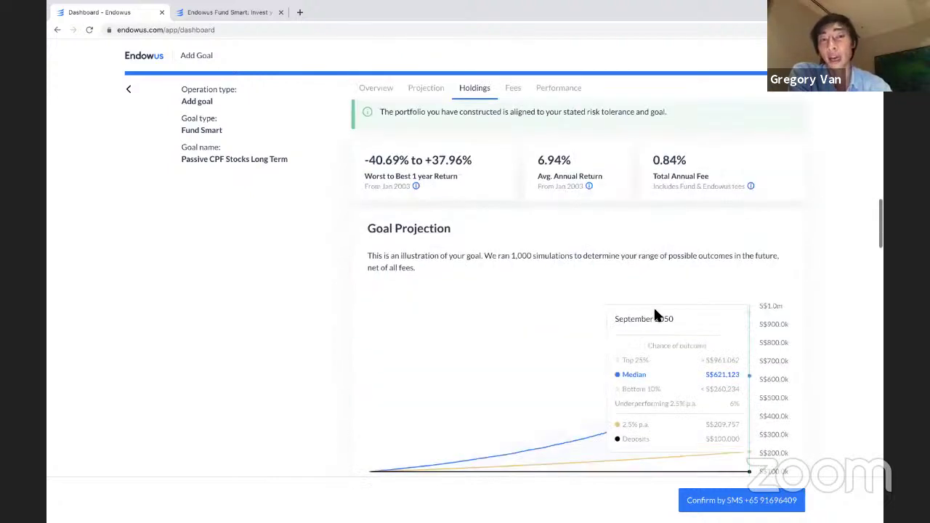
scroll(655, 316, "down", 15)
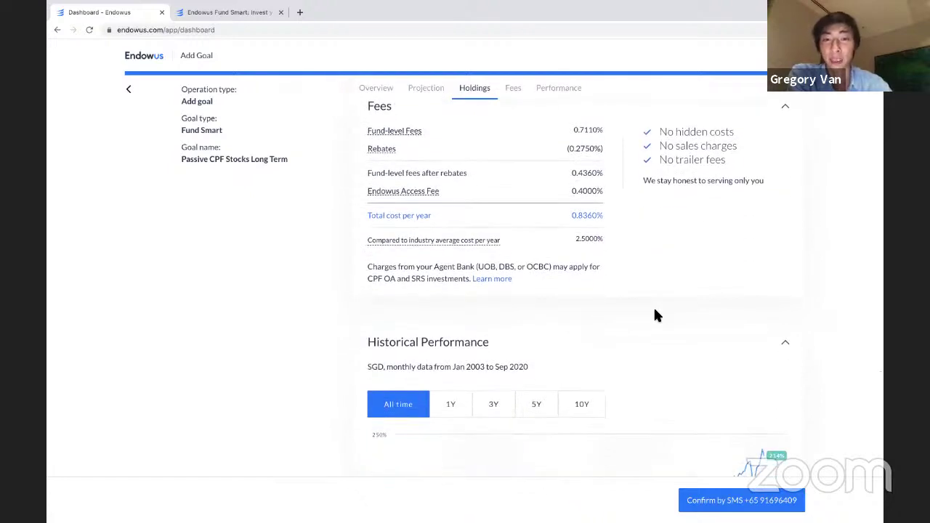
- Examine the all-time Historical Performance chart, the returns by timeframe and the calendar-year returns back to 2004
scroll(654, 315, "down", 5)
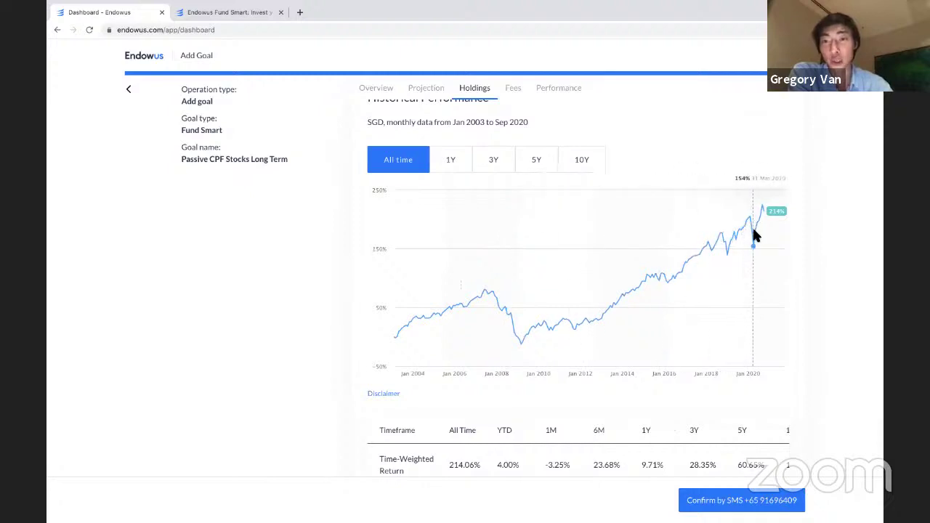
scroll(675, 371, "down", 3)
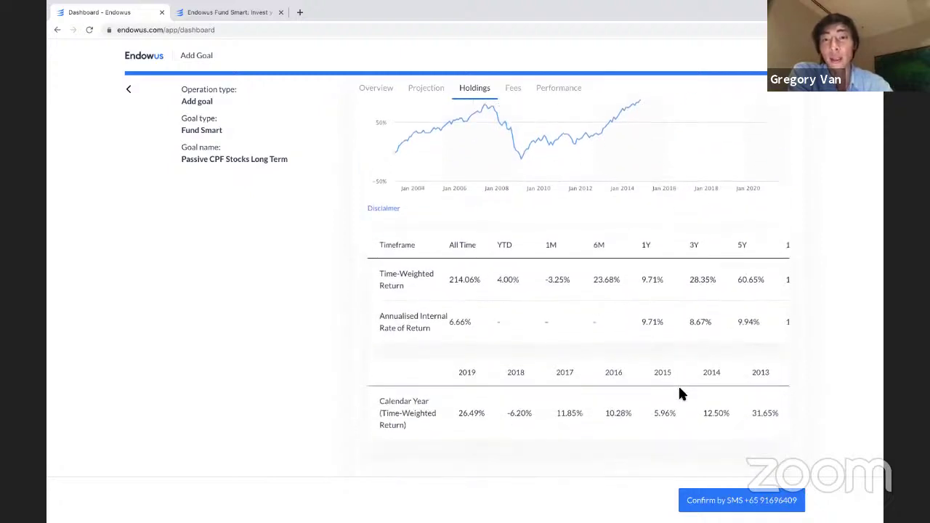
scroll(678, 385, "right", 2)
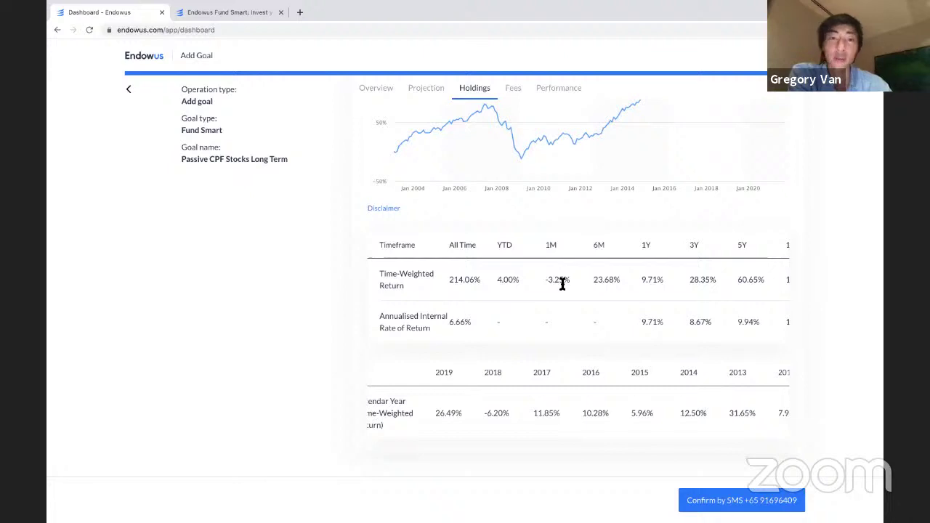
scroll(629, 306, "right", 3)
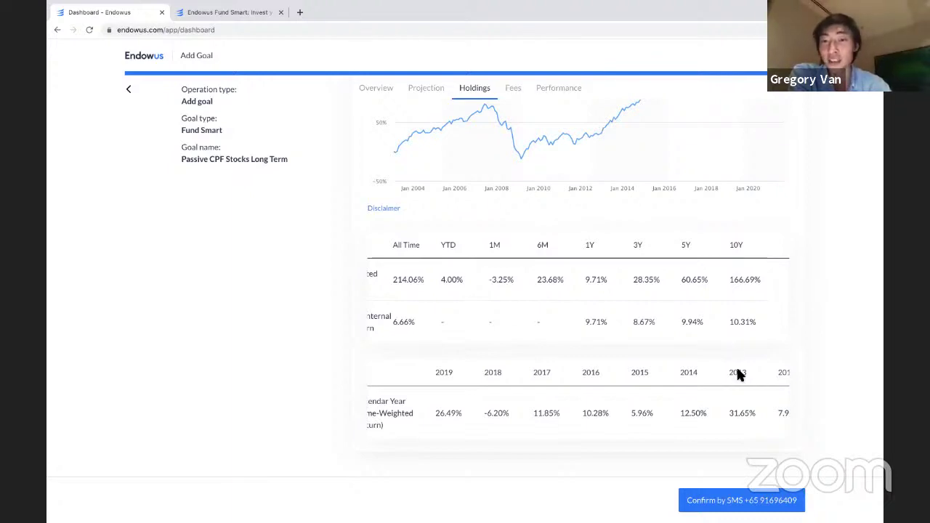
scroll(738, 397, "right", 10)
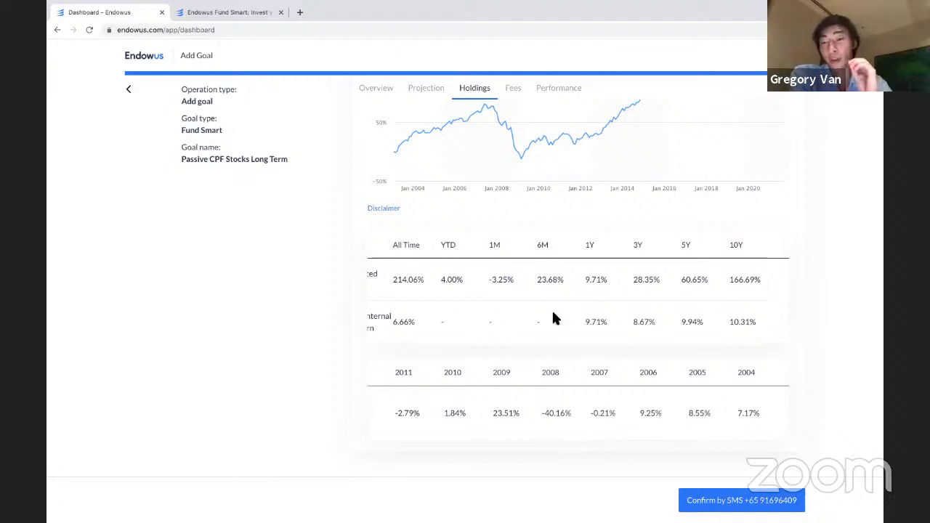
- Go back over the projection and initial investment, and leave the unconfirmed goal to return to the dashboard
scroll(553, 314, "up", 15)
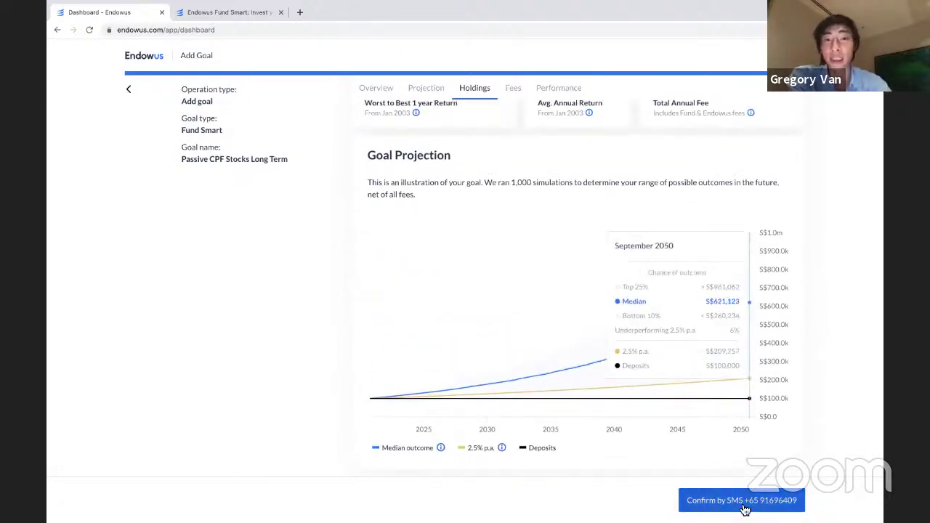
scroll(566, 199, "up", 5)
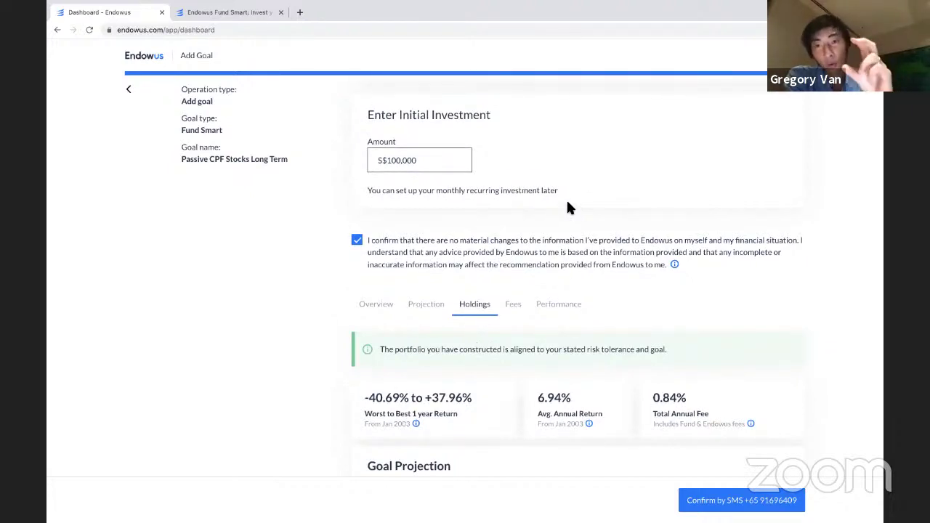
left_click(438, 165)
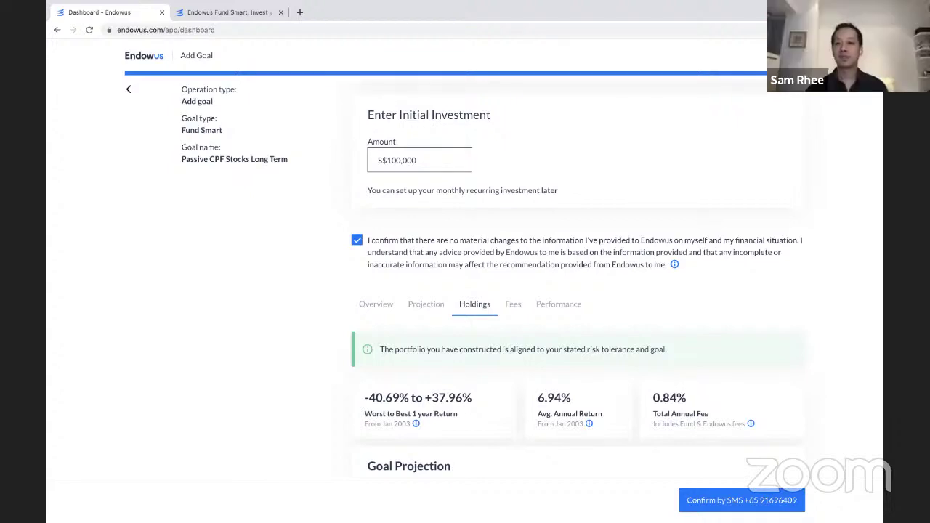
key("Escape")
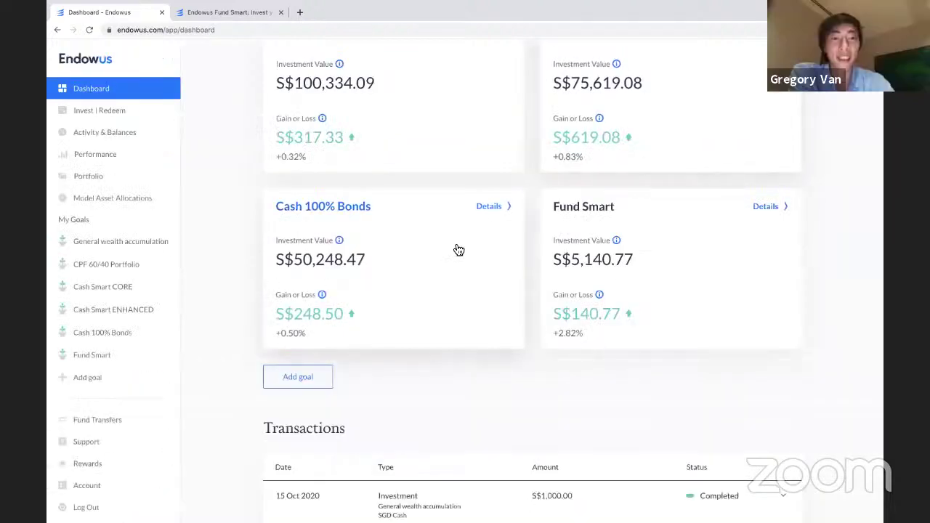
- Start adding another goal, choose Fund Smart as its type and continue to the goal name
left_click(314, 373)
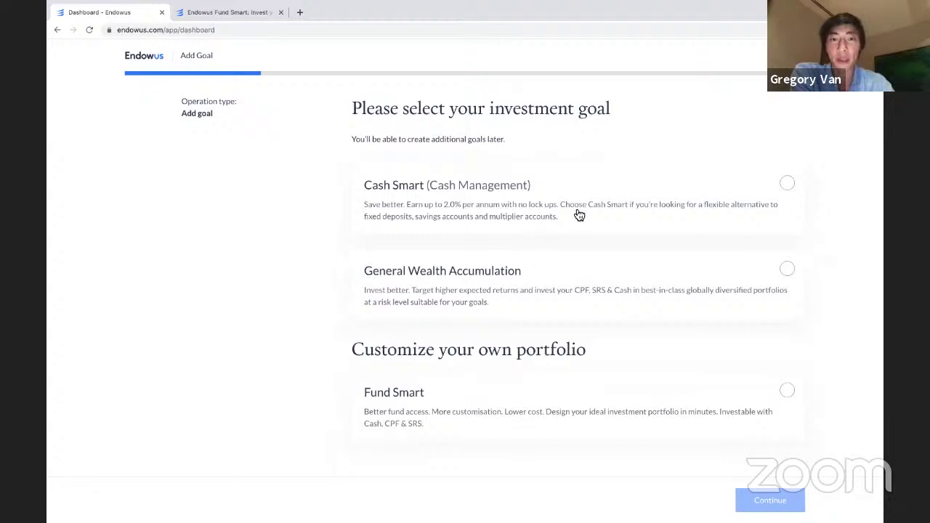
left_click(564, 410)
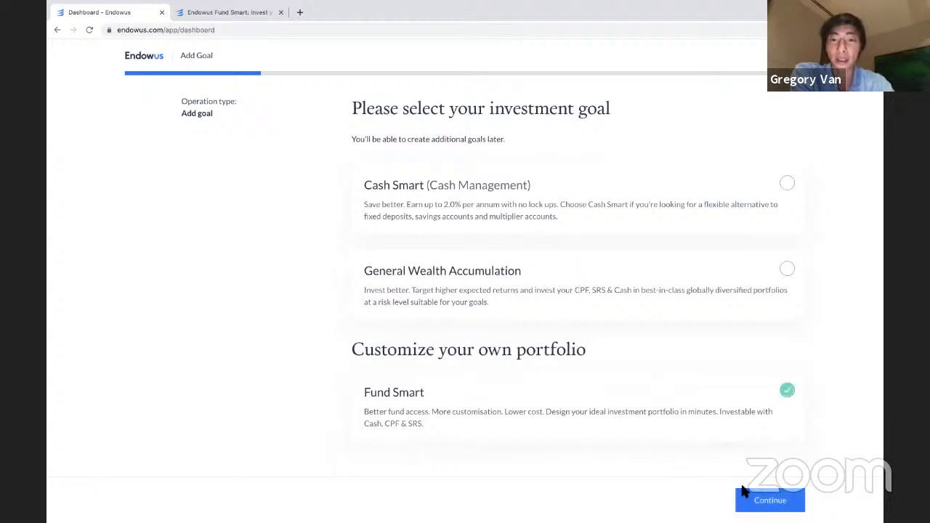
left_click(757, 503)
- Name the goal "Super defensive cash" and continue to the portfolio setup
triple_click(394, 168)
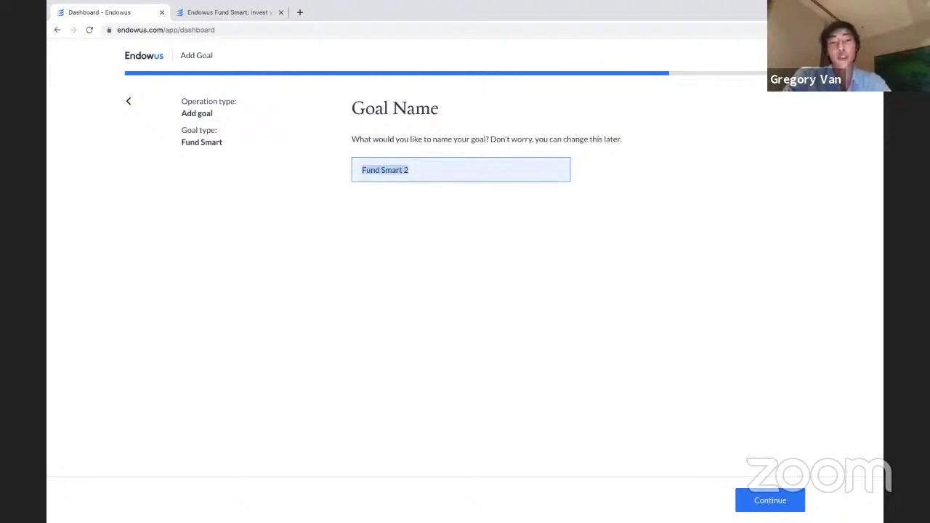
type("Super defe")
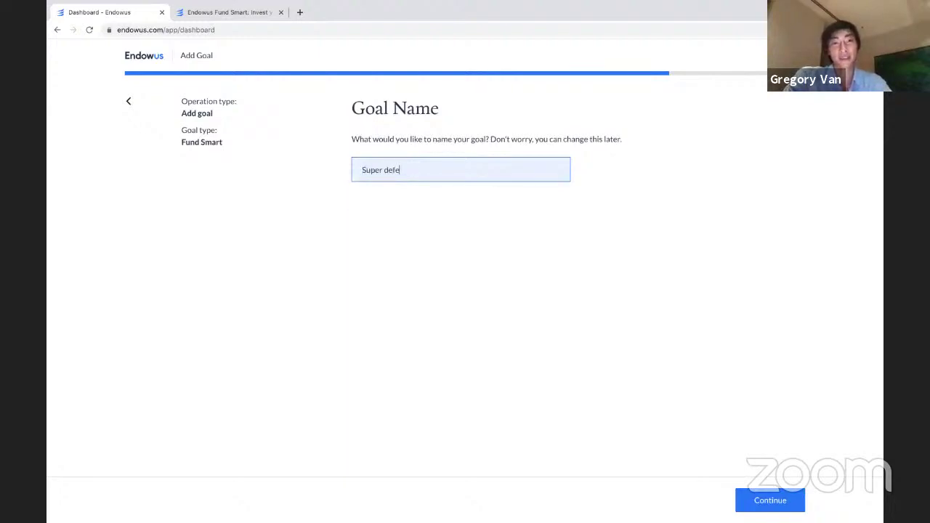
type("nsive cash")
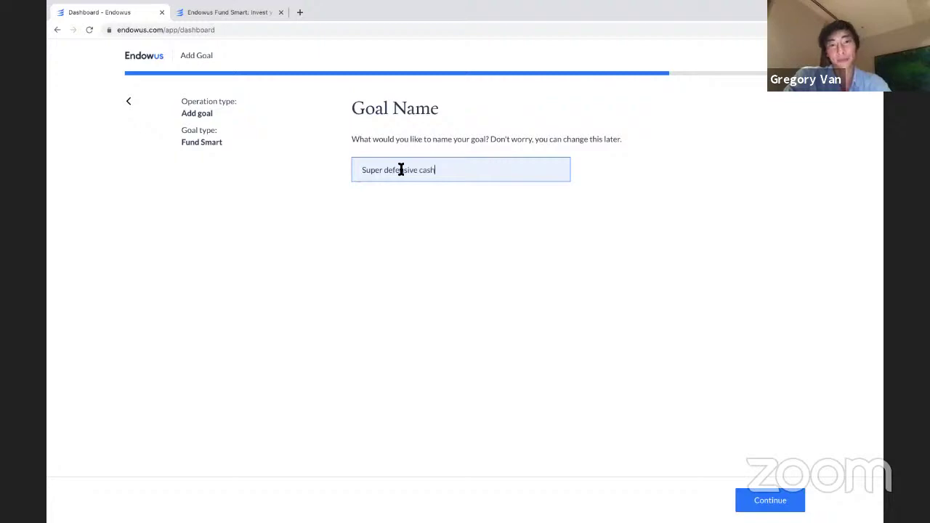
left_click(770, 500)
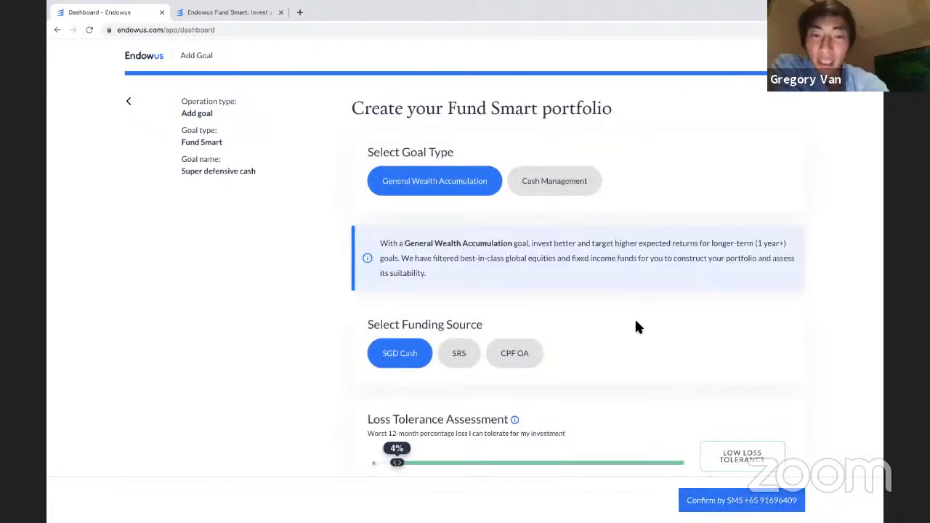
- Set the goal type to Cash Management, then review the funding source and the maximum drawdown choices in the Loss Tolerance Assessment
scroll(635, 318, "down", 1)
left_click(571, 161)
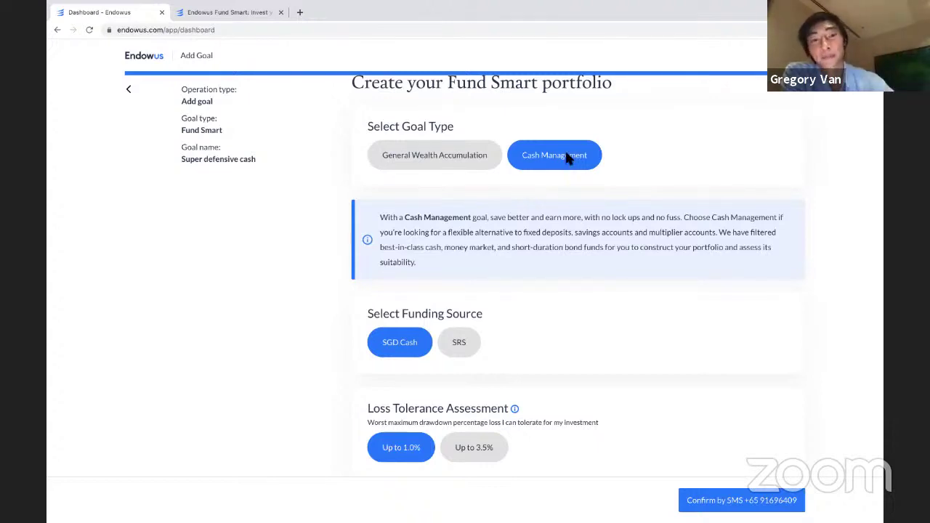
scroll(546, 285, "down", 2)
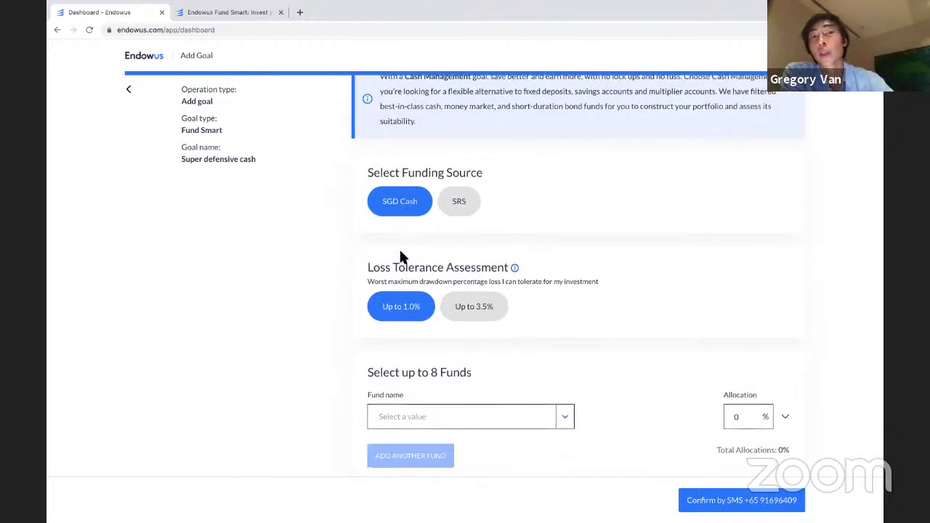
left_click_drag(398, 267, 492, 266)
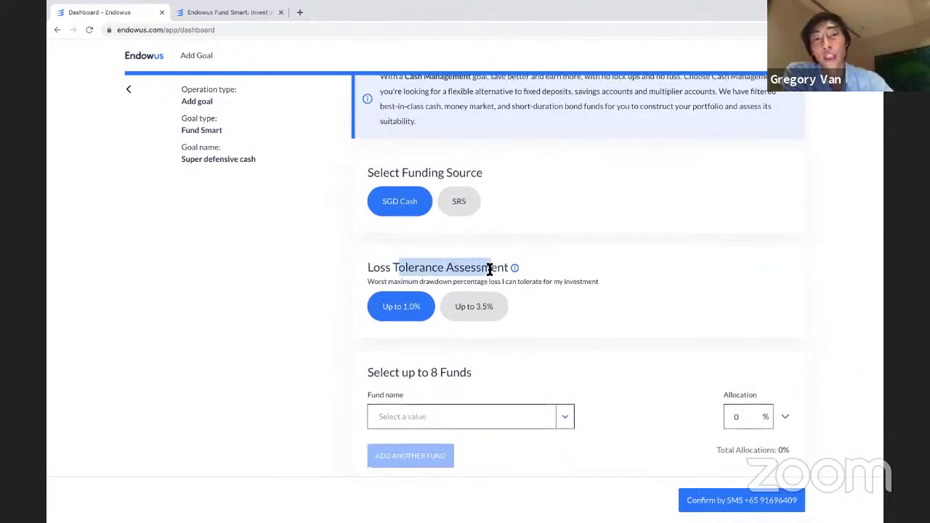
triple_click(495, 284)
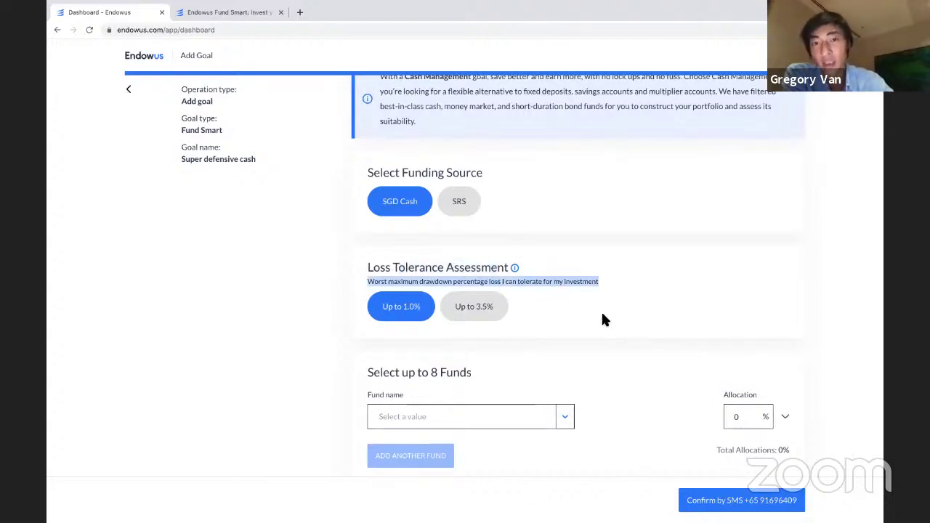
scroll(602, 317, "down", 2)
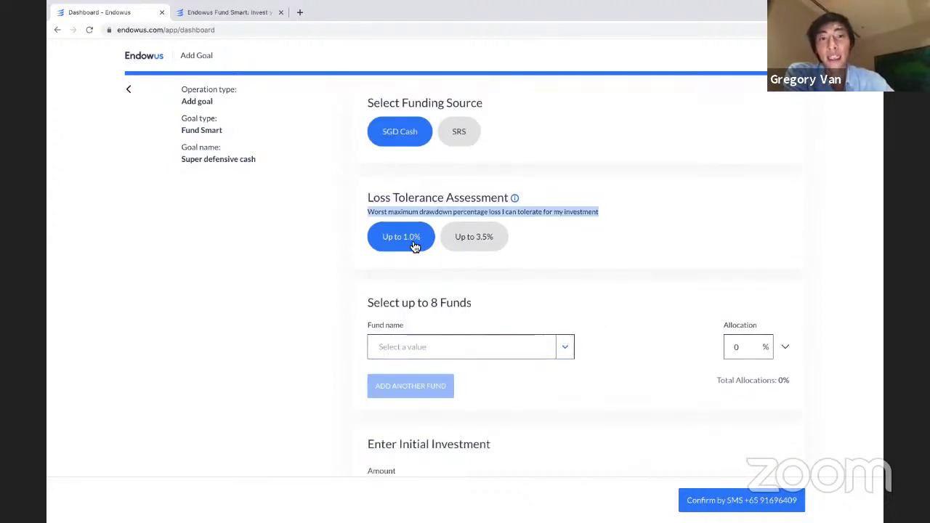
- Add the Fullerton SGD Cash Fund to the portfolio with an allocation of 100%
left_click(517, 353)
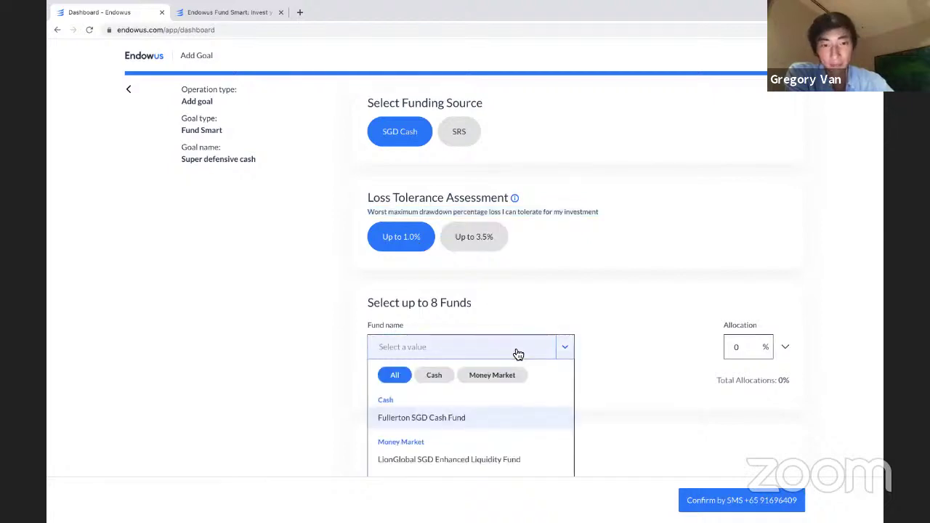
scroll(516, 353, "down", 2)
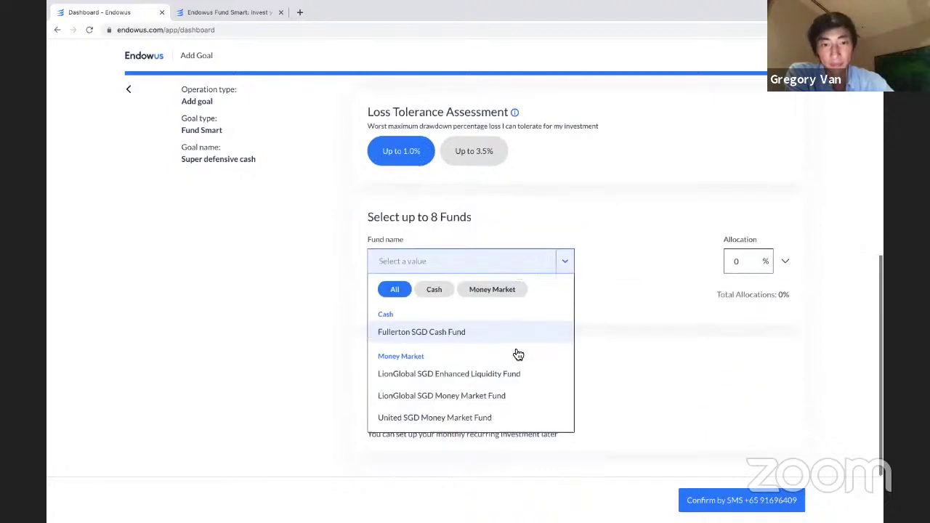
left_click(446, 338)
left_click(733, 262)
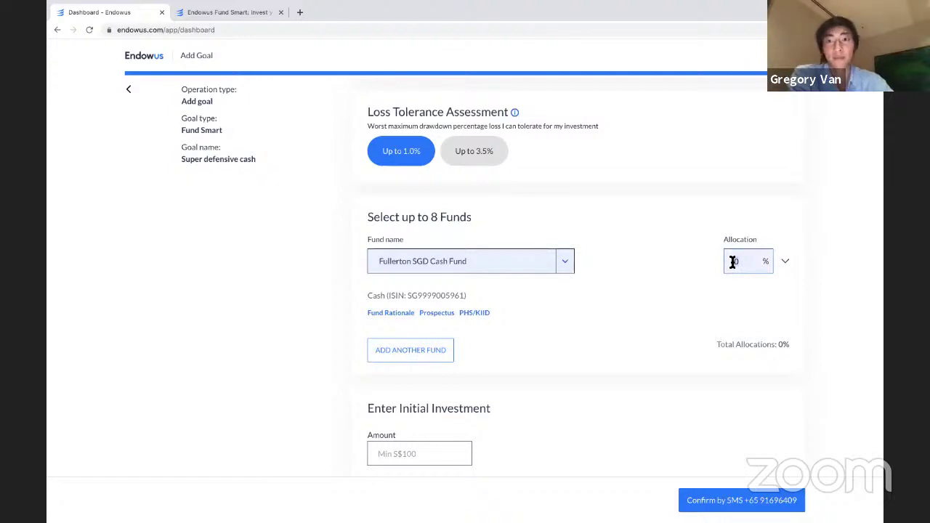
type("10")
left_click(735, 286)
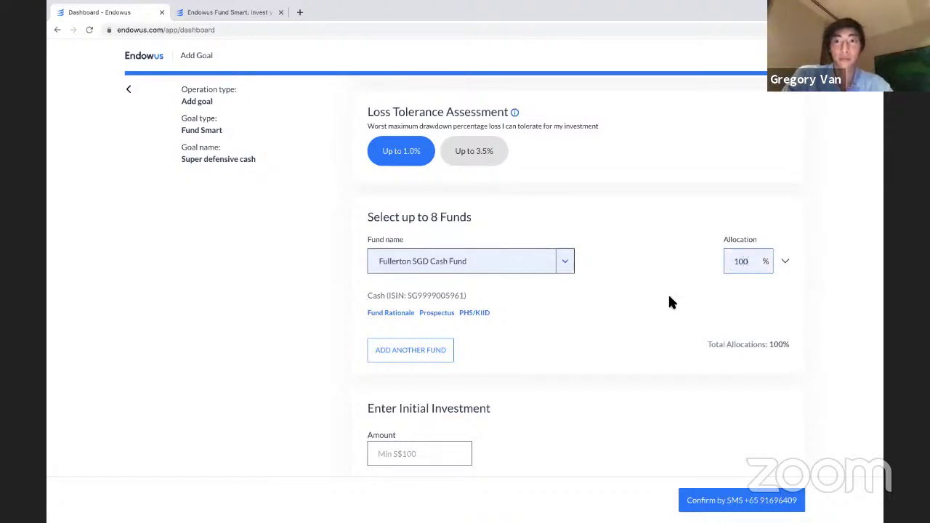
- Set the initial investment to S$50,000
scroll(556, 347, "down", 1)
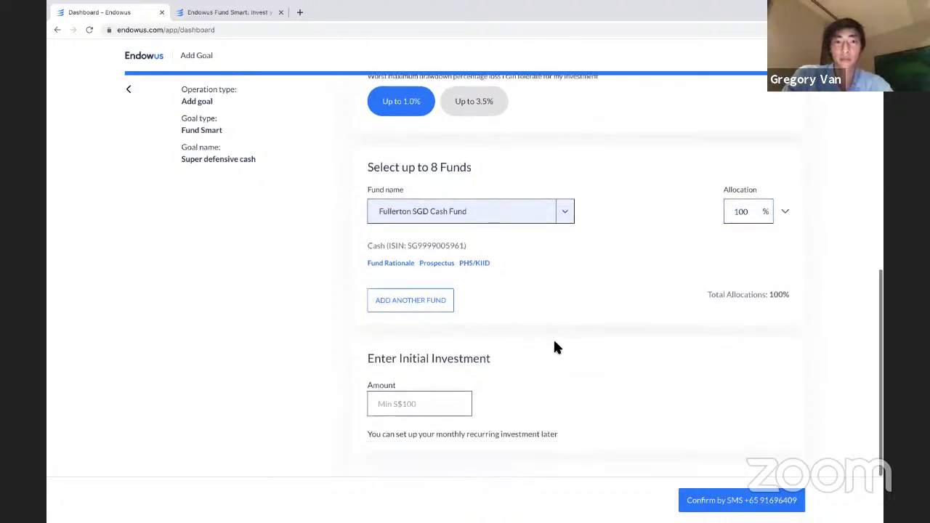
left_click(455, 402)
type("5")
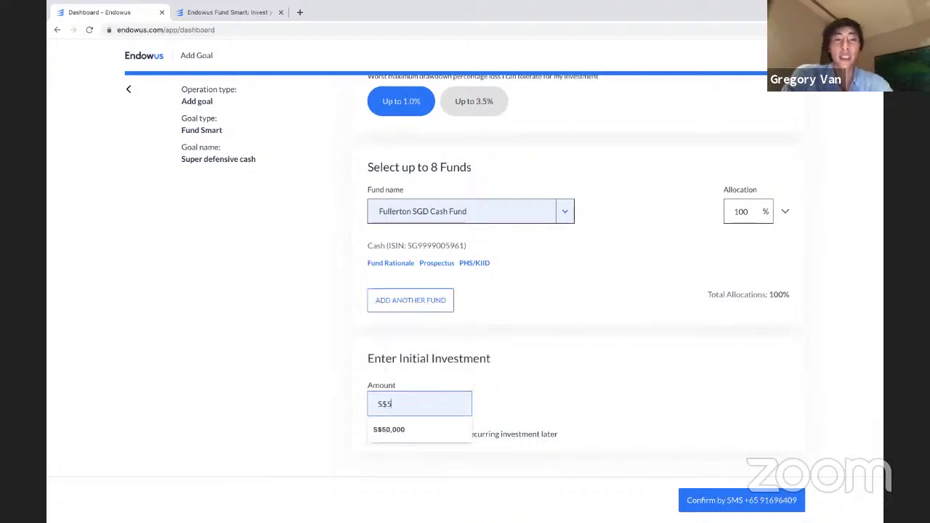
type("0,000")
left_click(241, 357)
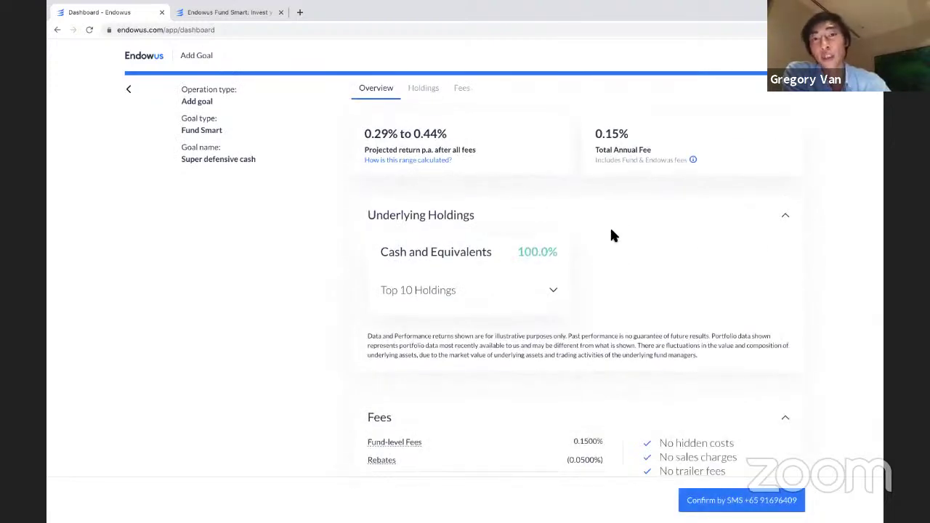
- Examine the projected return, the underlying holdings and the fee breakdown, including the rebates, the Endowus Access Fee and the total cost per year
scroll(618, 231, "down", 1)
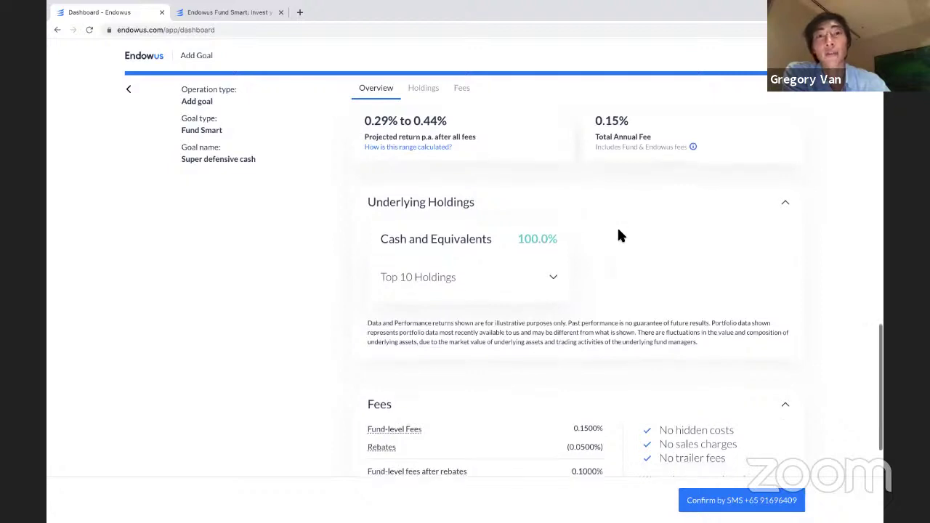
scroll(619, 231, "up", 1)
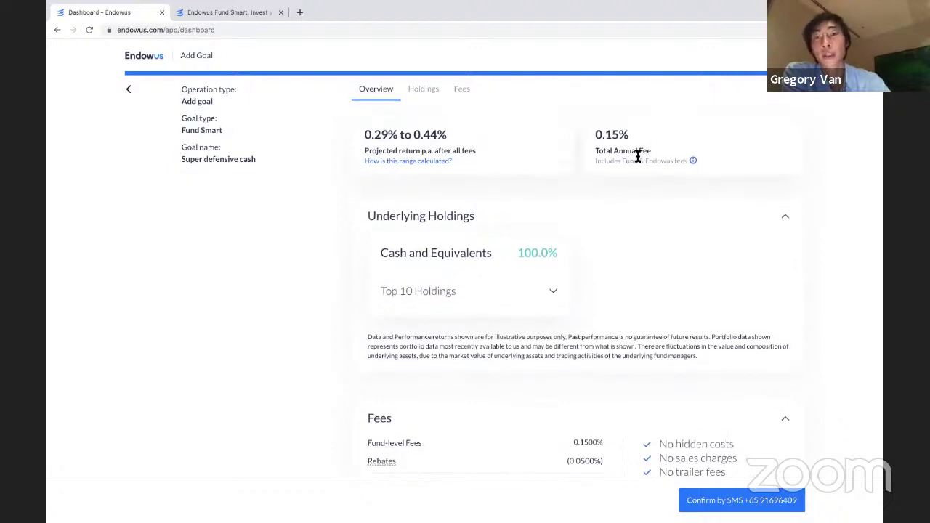
scroll(592, 334, "down", 1)
scroll(592, 334, "down", 1)
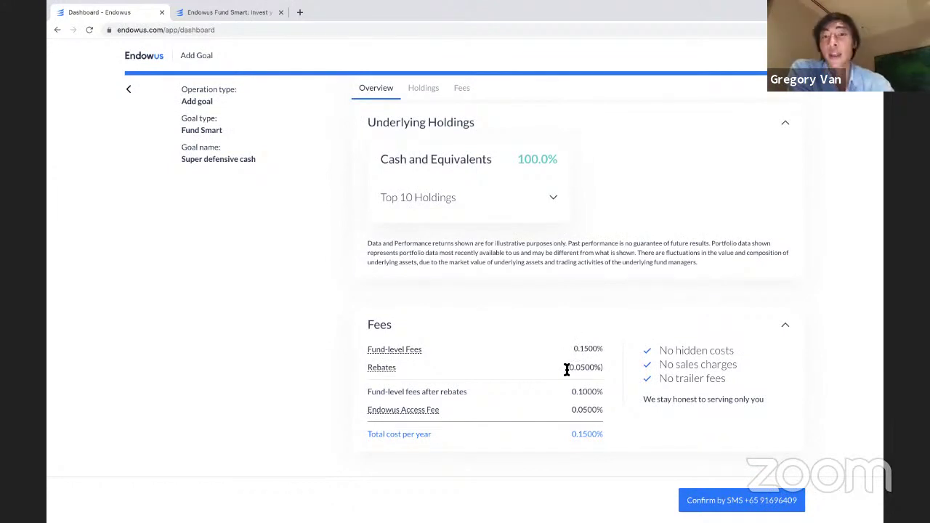
left_click_drag(567, 368, 601, 368)
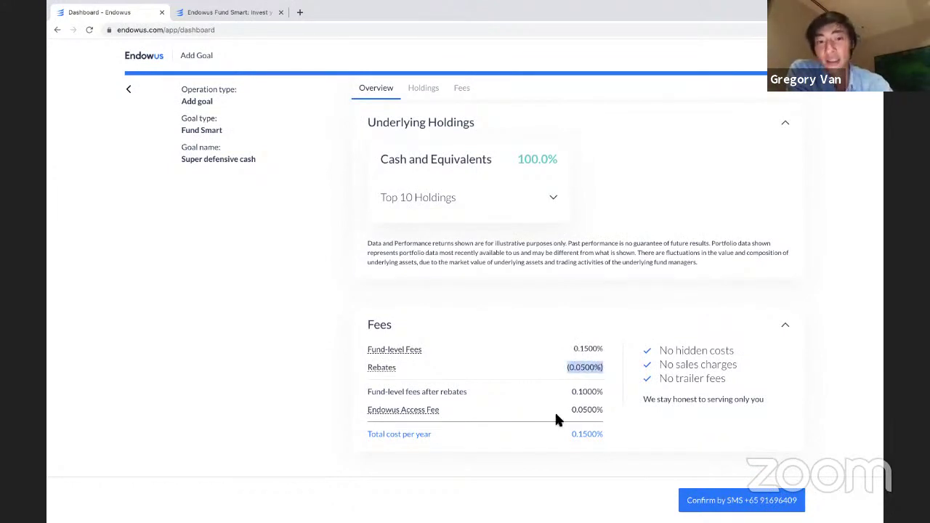
left_click(598, 411)
double_click(599, 410)
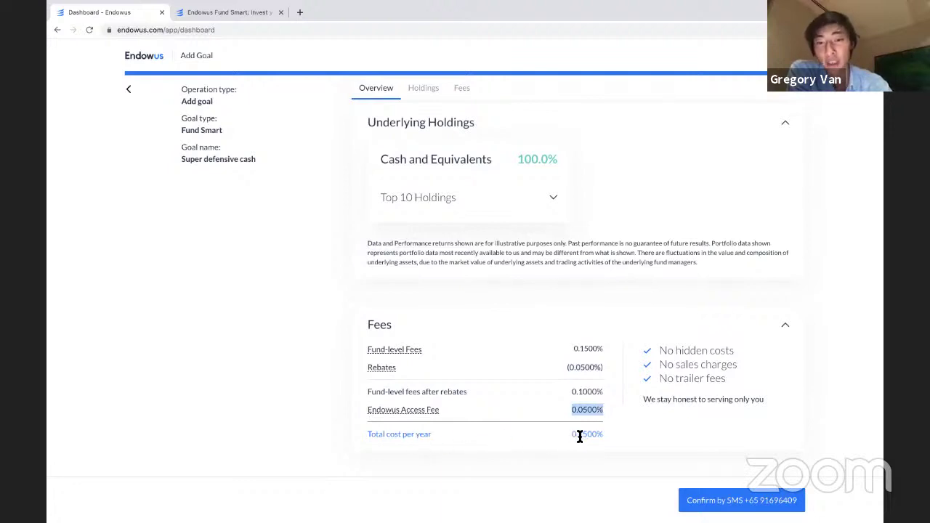
left_click_drag(577, 434, 603, 435)
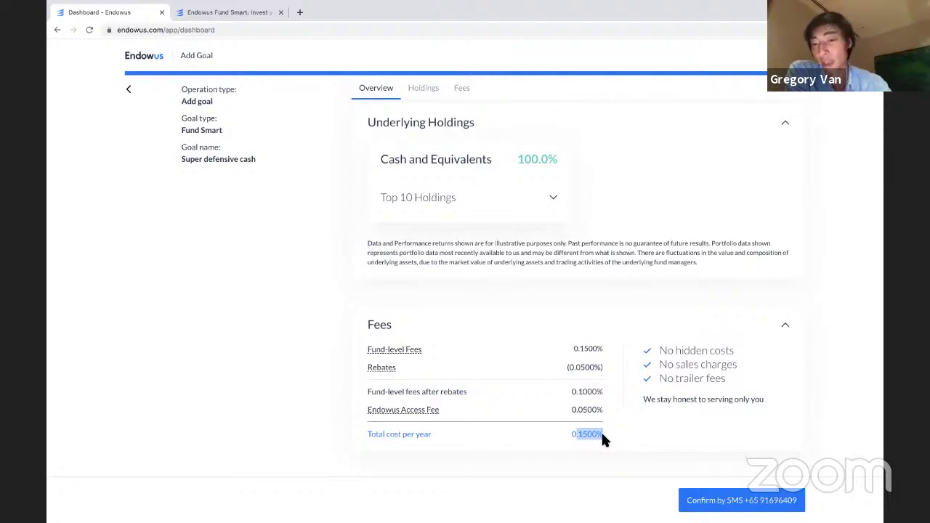
- Go back over the cash portfolio's settings up to its goal type, and leave the unconfirmed goal to return to the dashboard
scroll(671, 352, "up", 8)
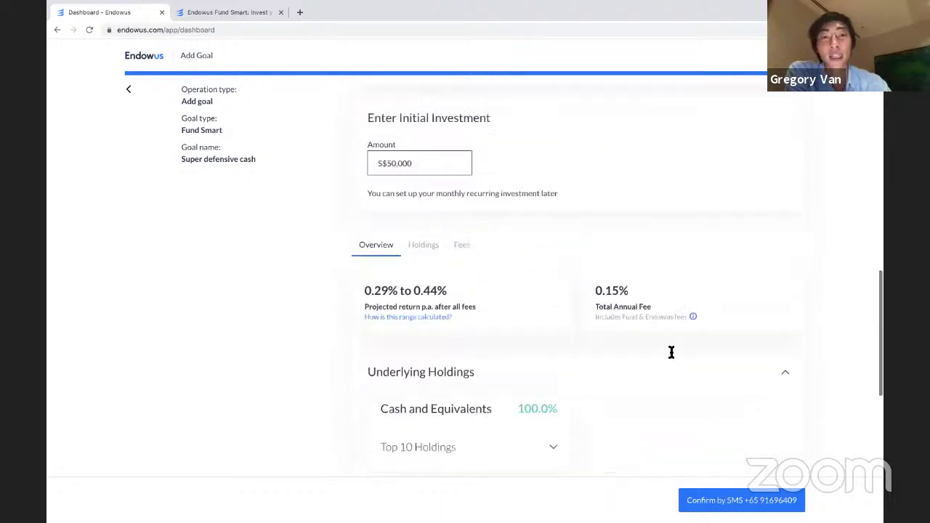
scroll(671, 354, "up", 1)
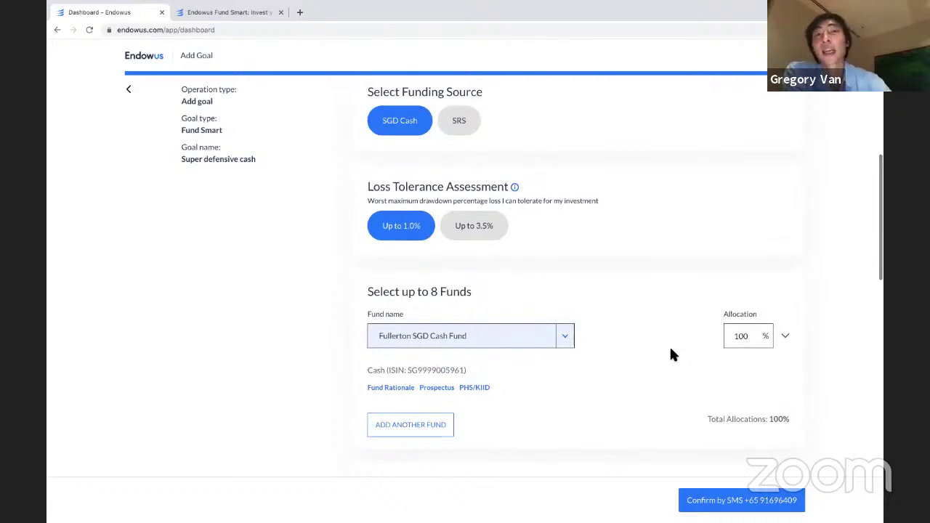
scroll(670, 345, "up", 5)
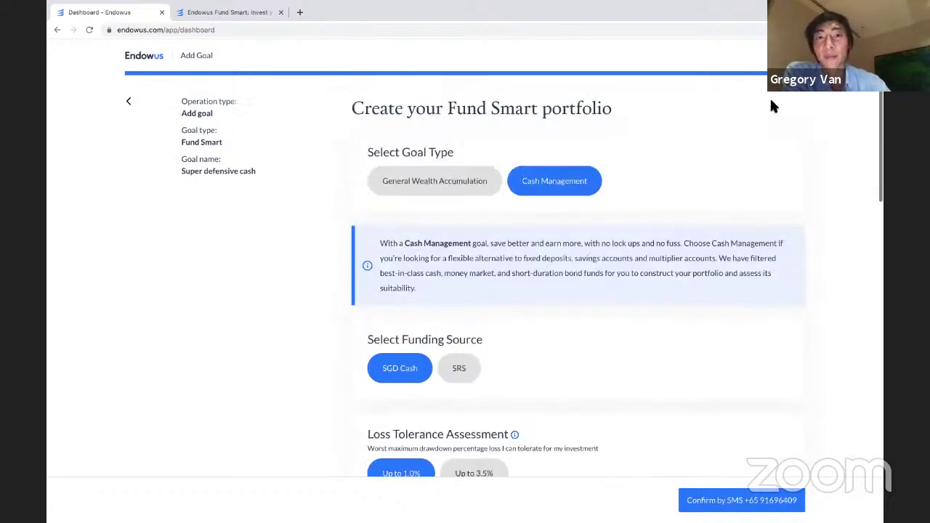
key("Escape")
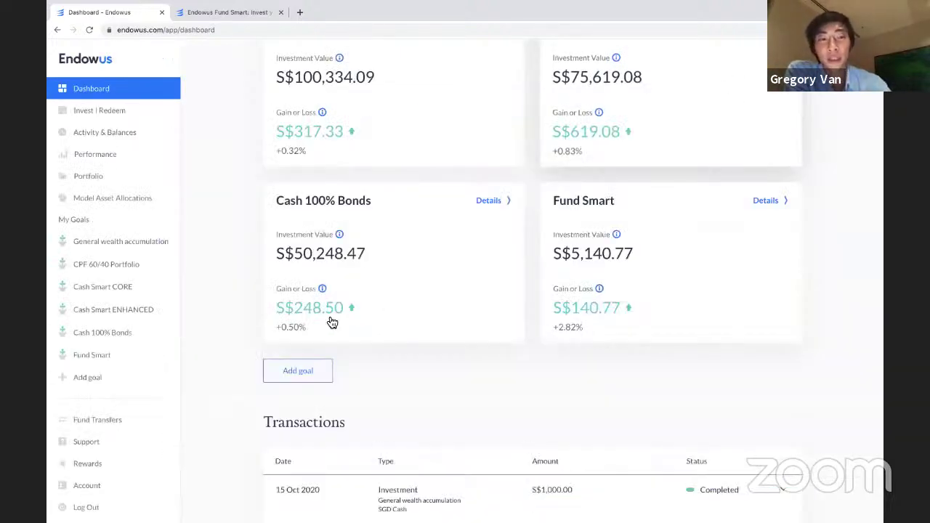
- Add a further goal of the Fund Smart type and proceed to naming it
left_click(309, 372)
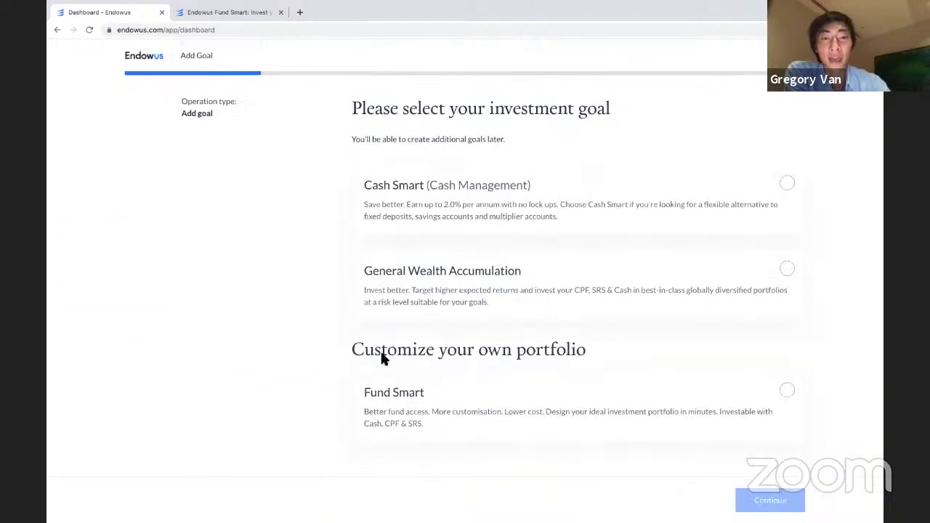
left_click(494, 399)
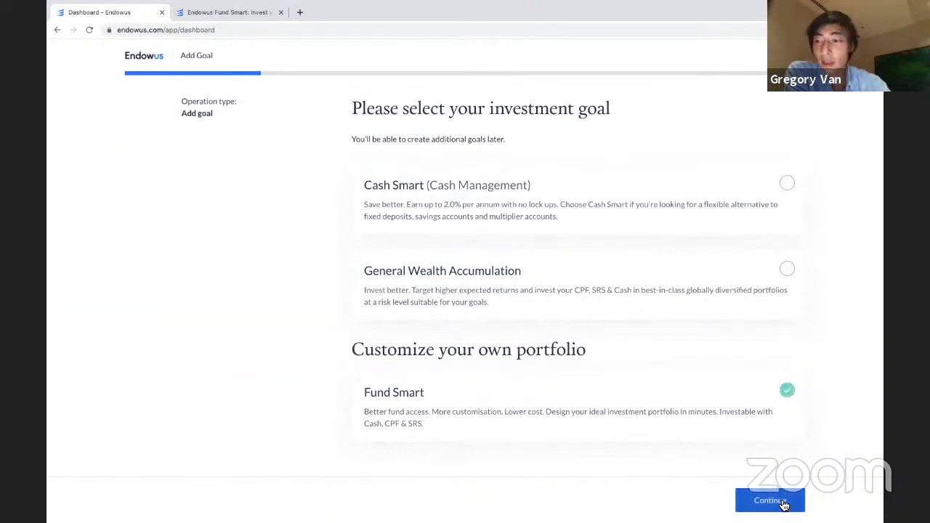
left_click(782, 502)
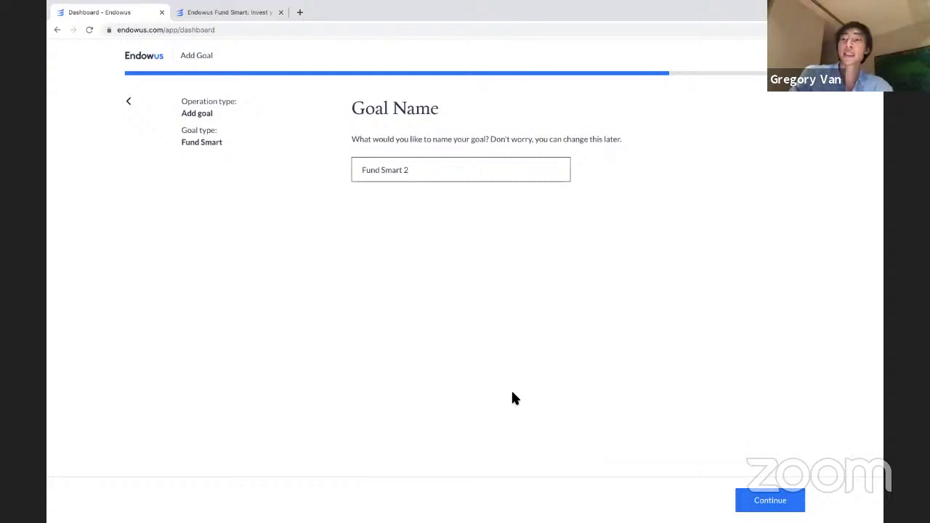
- Name the goal "Dimensional 50-50 2025" and continue to creating its portfolio
left_click(415, 166)
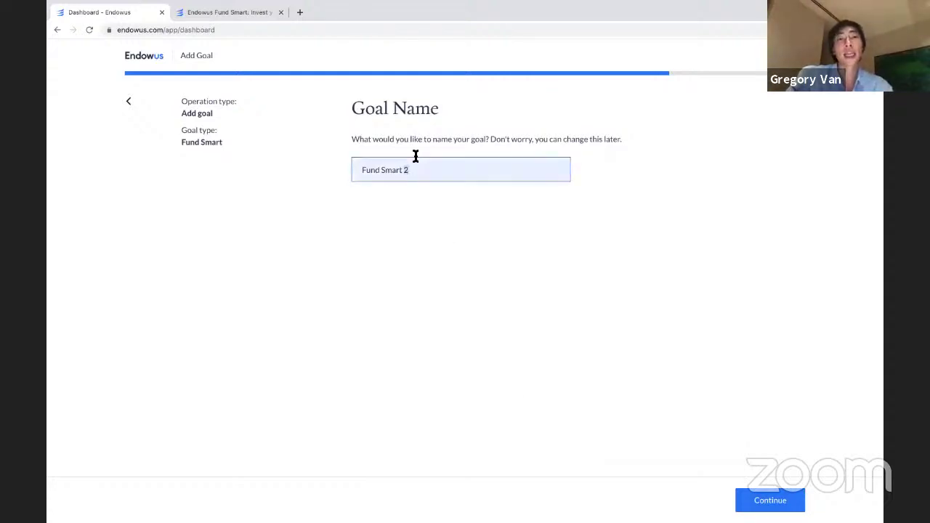
key("ctrl+a")
type("Dimens")
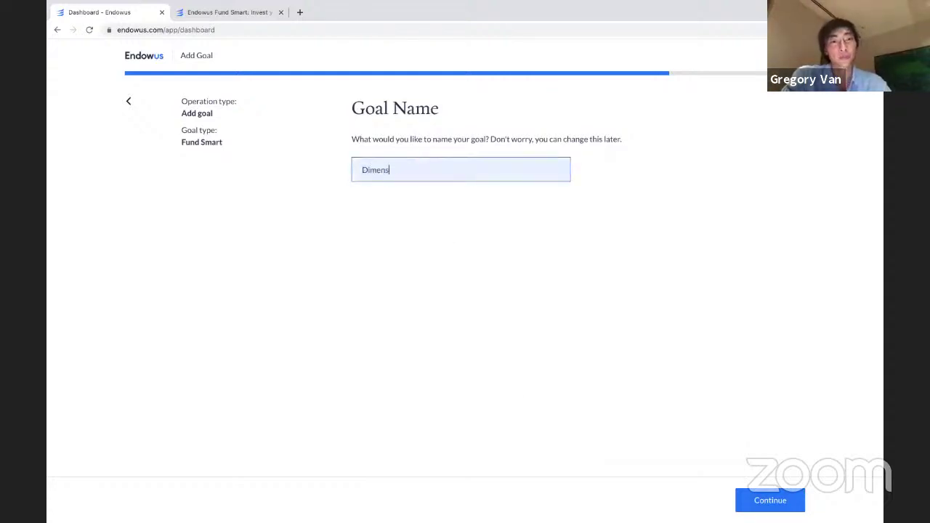
type("ional 505")
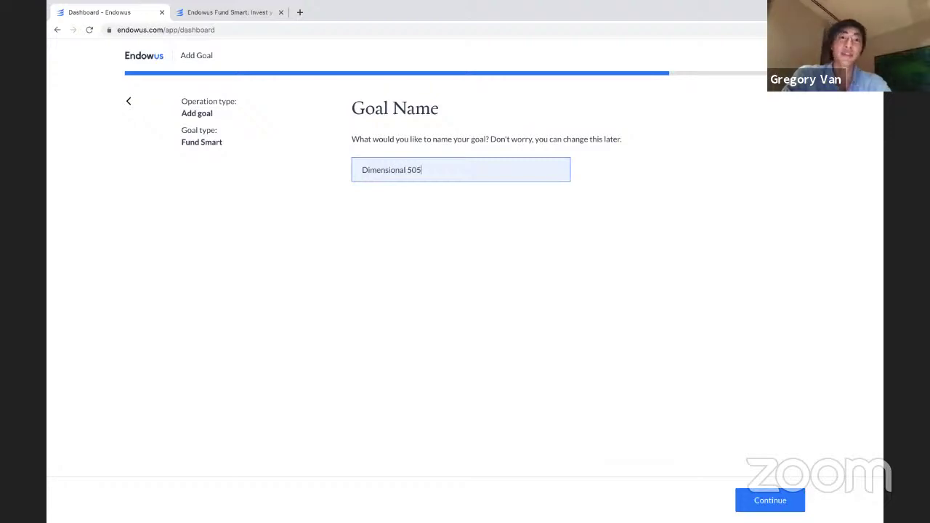
key("BackSpace")
type("-50")
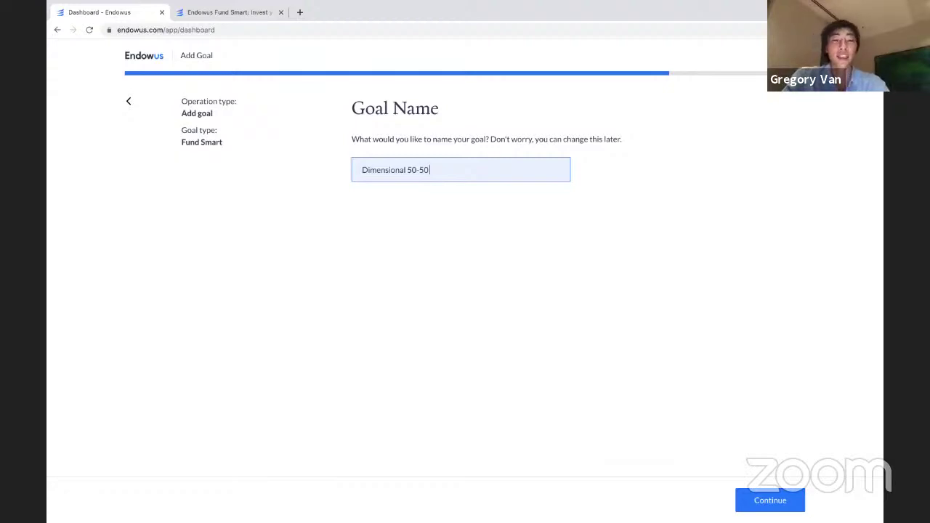
type("5 y")
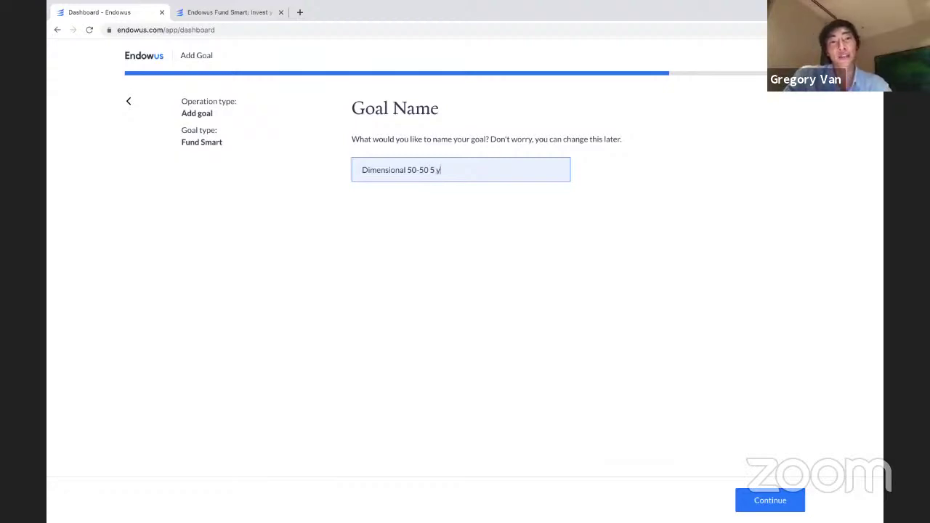
type("ear")
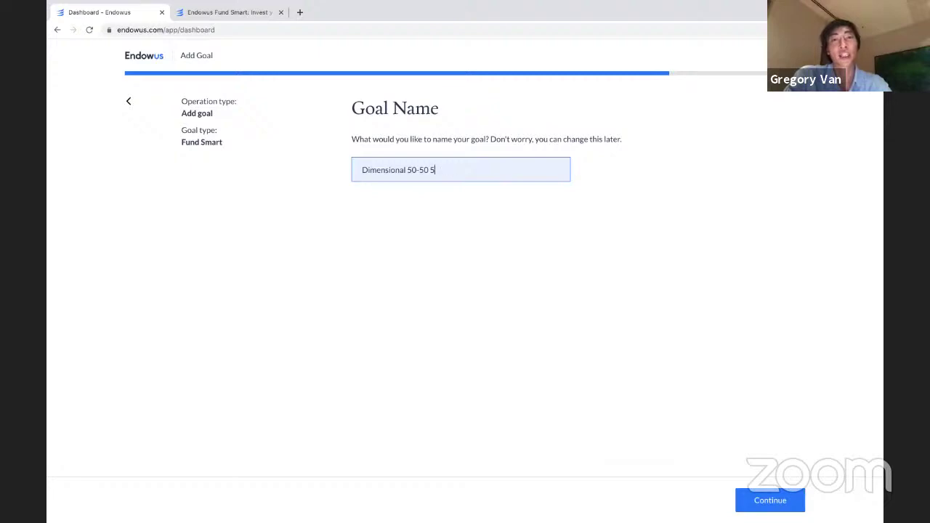
type("202")
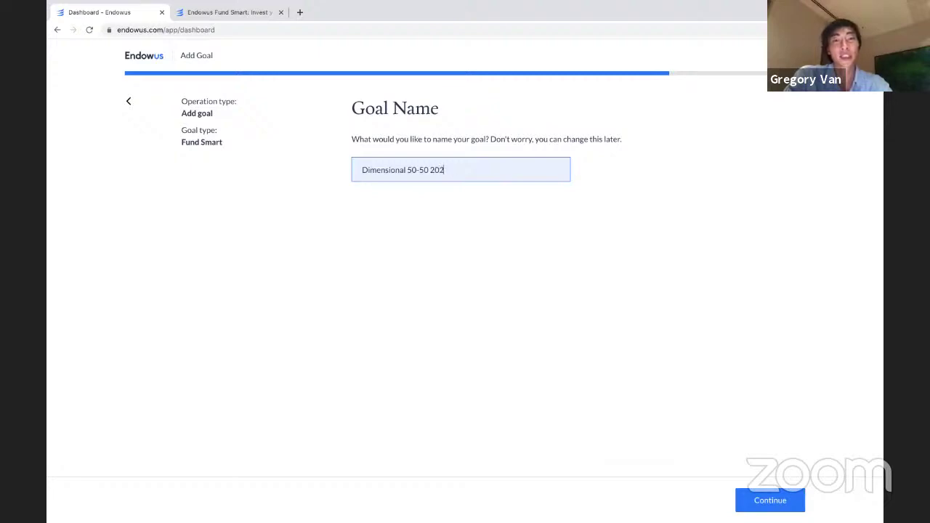
type("5")
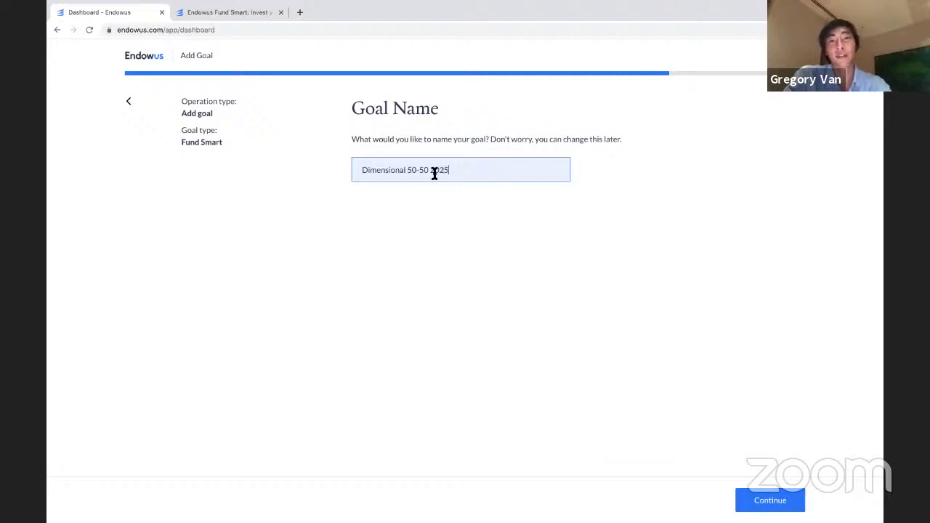
left_click(770, 503)
- Keep the General Wealth Accumulation goal type with SGD Cash funding, and set the loss tolerance to 18%
scroll(691, 363, "down", 2)
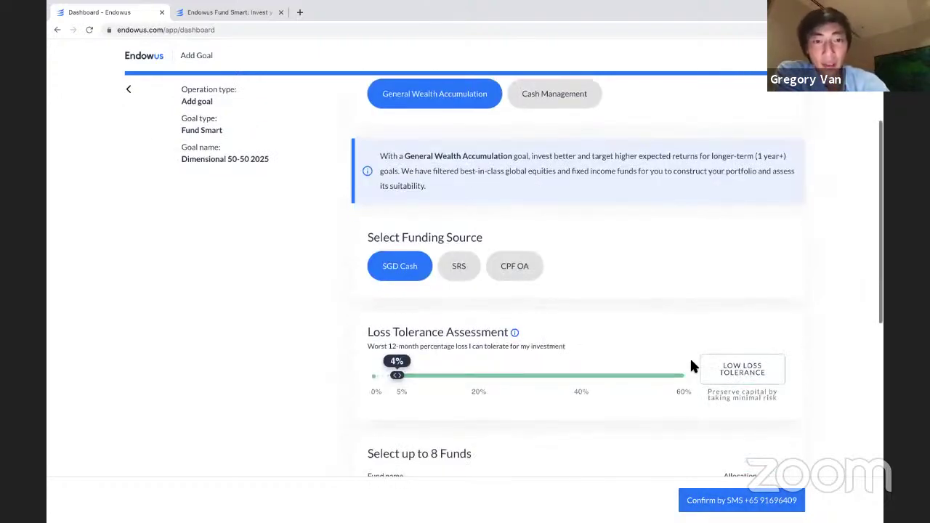
scroll(691, 365, "down", 1)
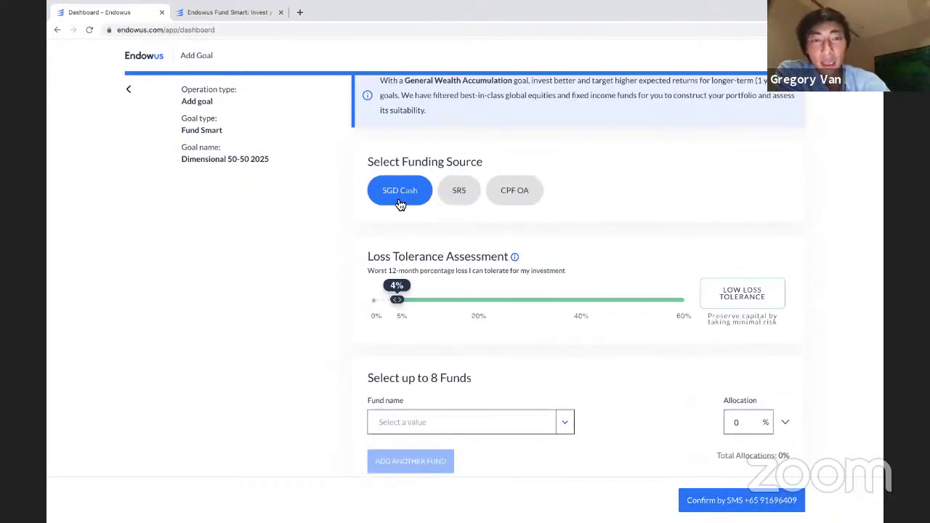
scroll(400, 204, "up", 2)
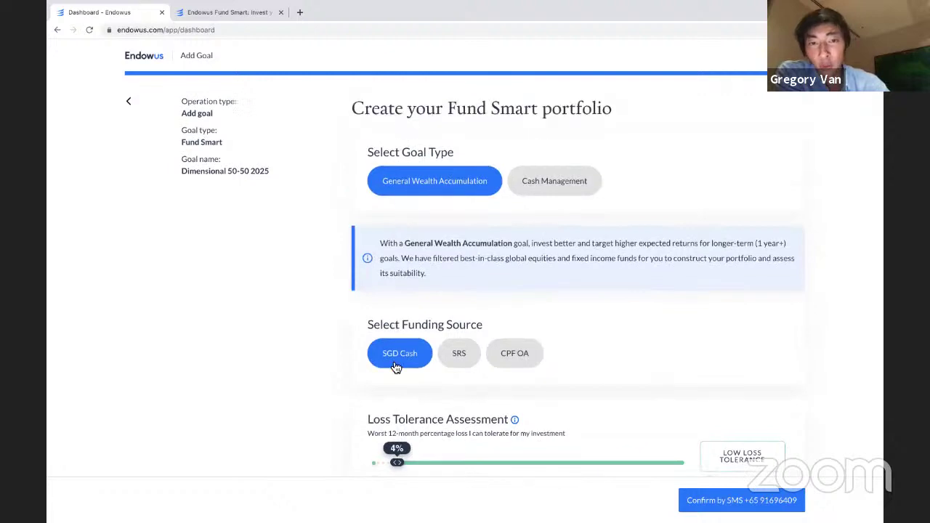
scroll(396, 367, "down", 2)
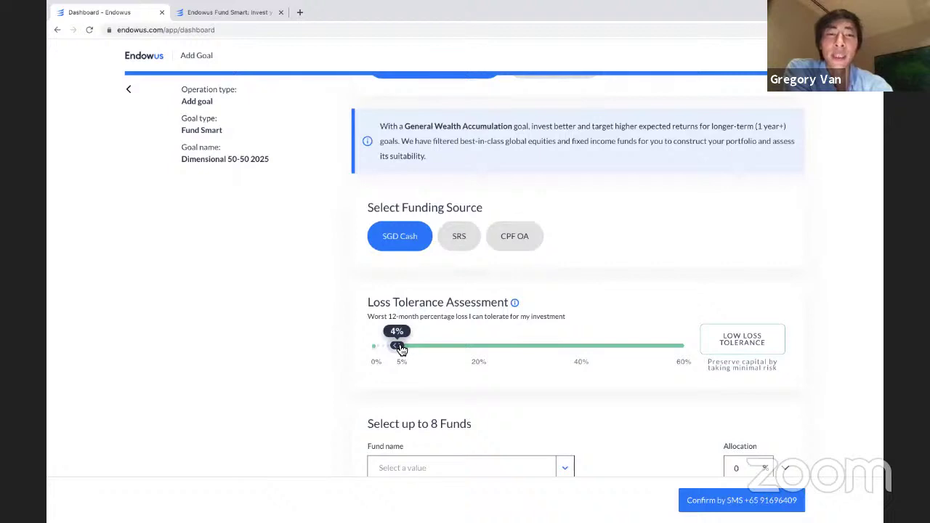
left_click_drag(400, 350, 469, 354)
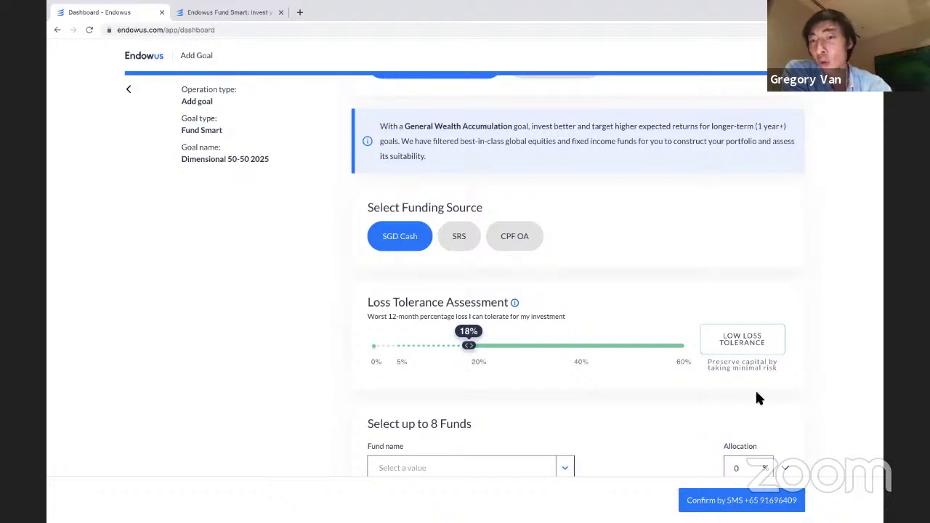
- Filter the fund choices to Equity and select the Dimensional World Equity Fund as the first fund
scroll(757, 381, "down", 3)
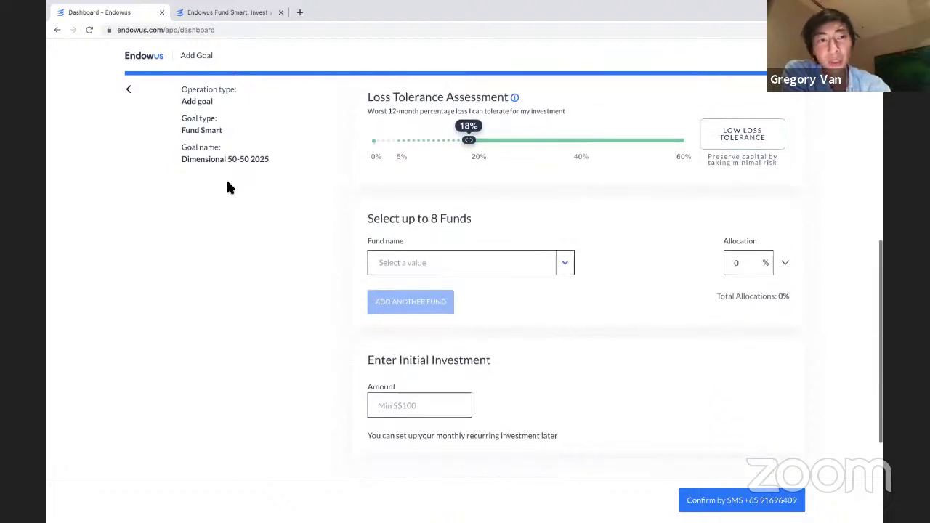
left_click(559, 271)
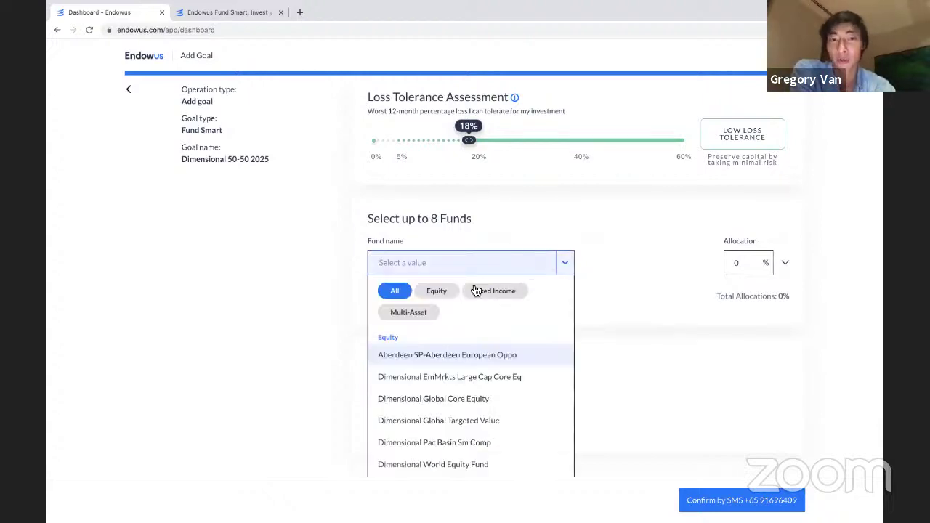
left_click(452, 291)
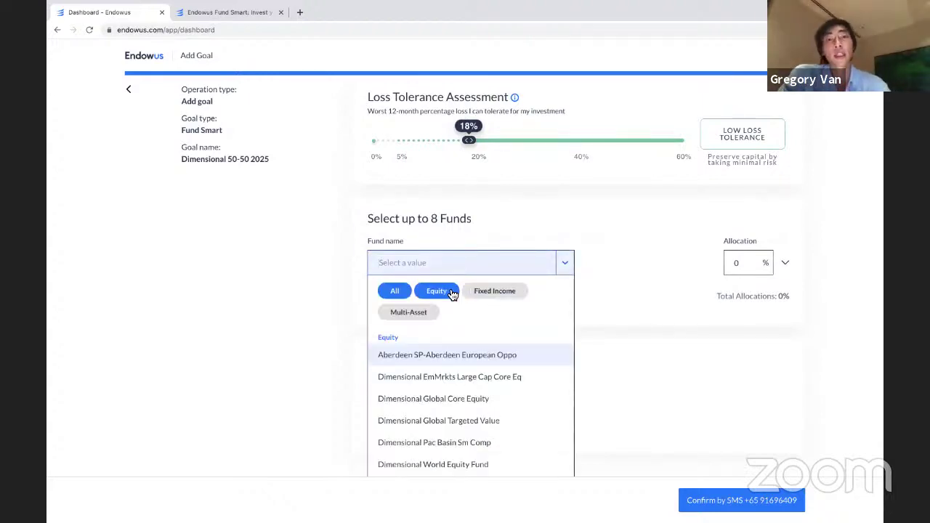
left_click(452, 291)
scroll(456, 309, "down", 1)
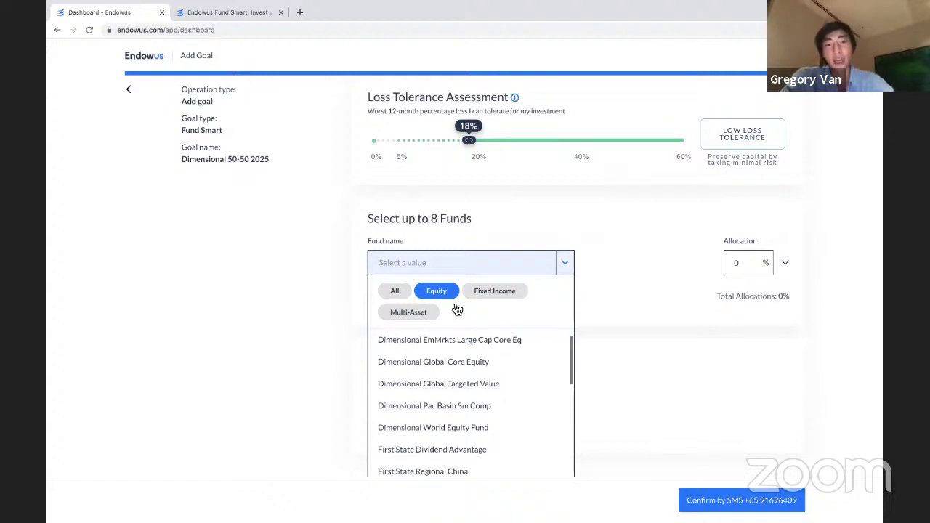
left_click(487, 429)
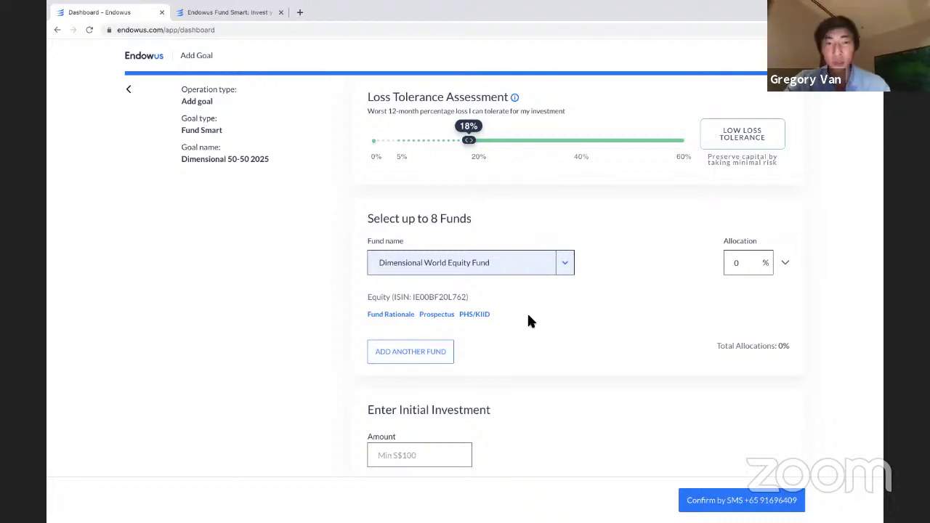
- Add a second fund, filter the choices to Fixed Income and select Dimensional Global Core Fixed Income Fd
left_click(433, 353)
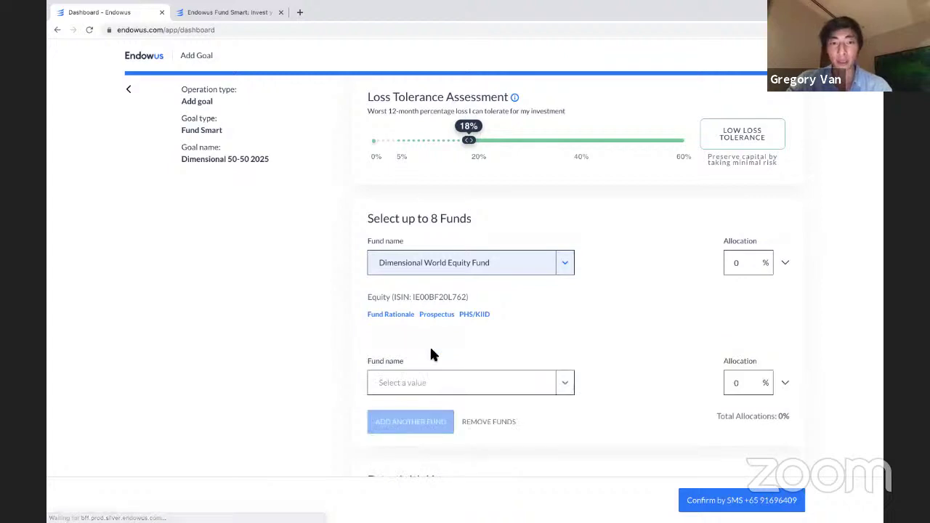
scroll(495, 345, "down", 1)
left_click(543, 343)
left_click(516, 362)
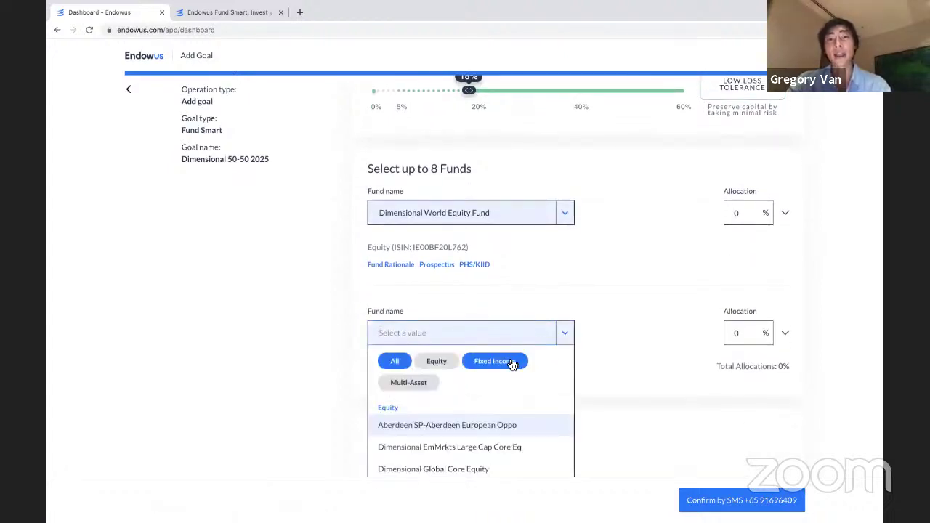
scroll(508, 396, "down", 1)
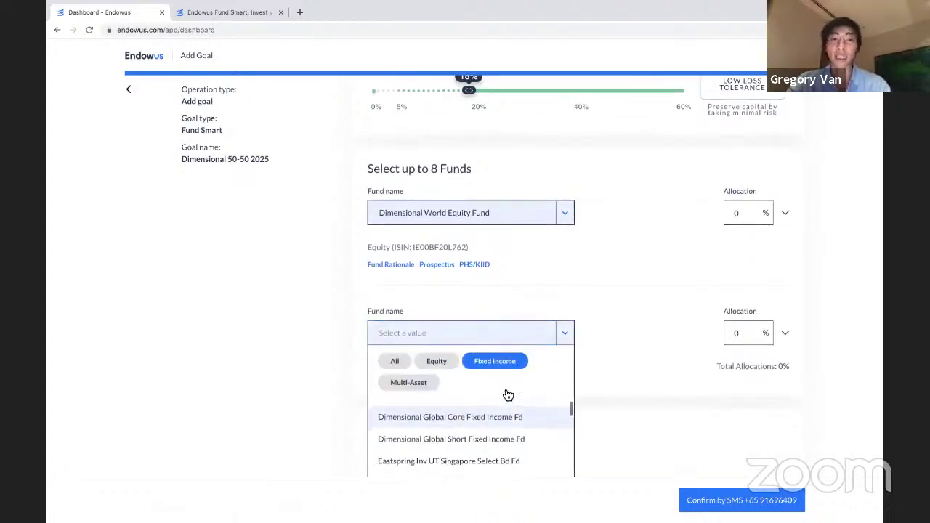
left_click(480, 427)
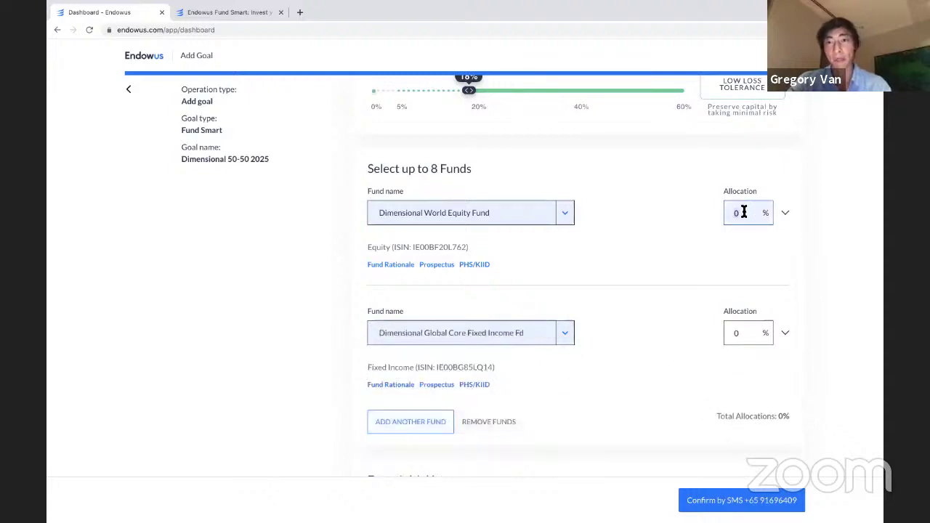
- Allocate 50% to the world equity fund and 50% to the global core fixed income fund
type("50")
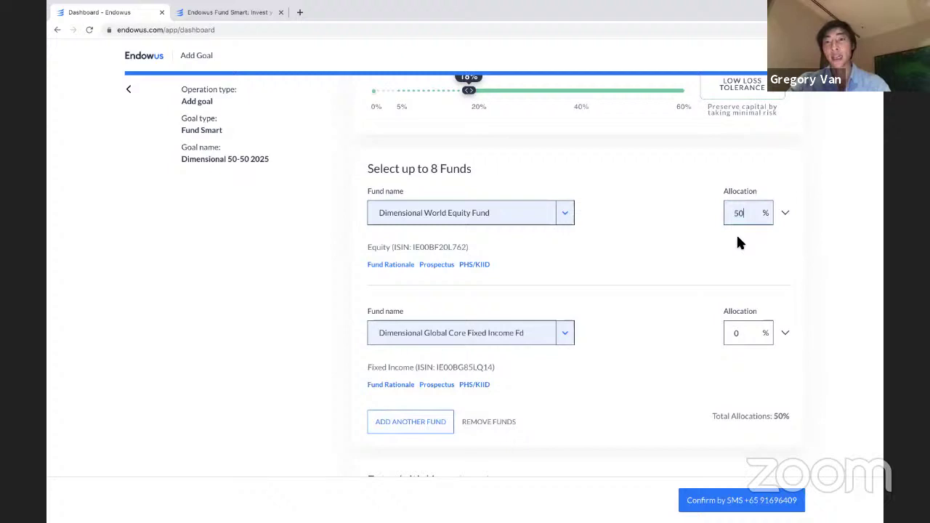
left_click(741, 325)
type("50")
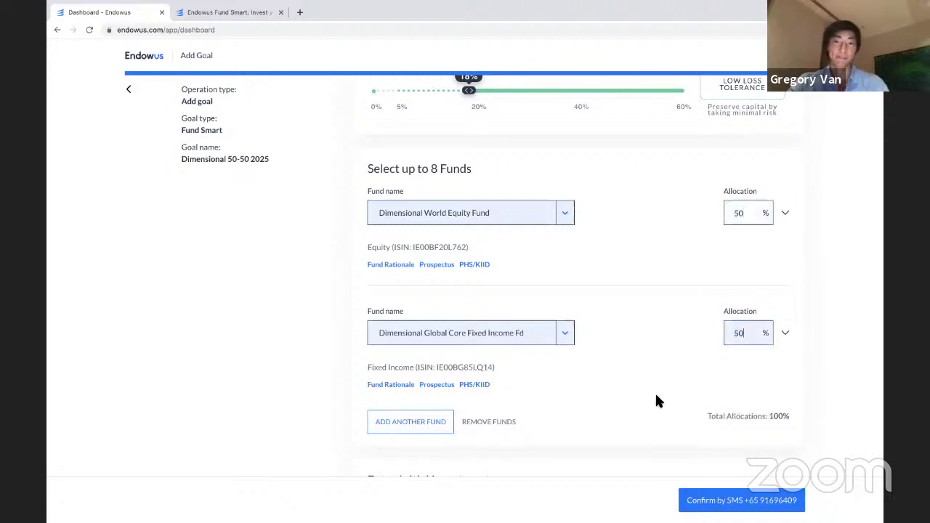
- Set the initial investment to S$100,000 and tick the checkbox beneath it to bring up the portfolio's overview
scroll(656, 401, "down", 3)
left_click(441, 422)
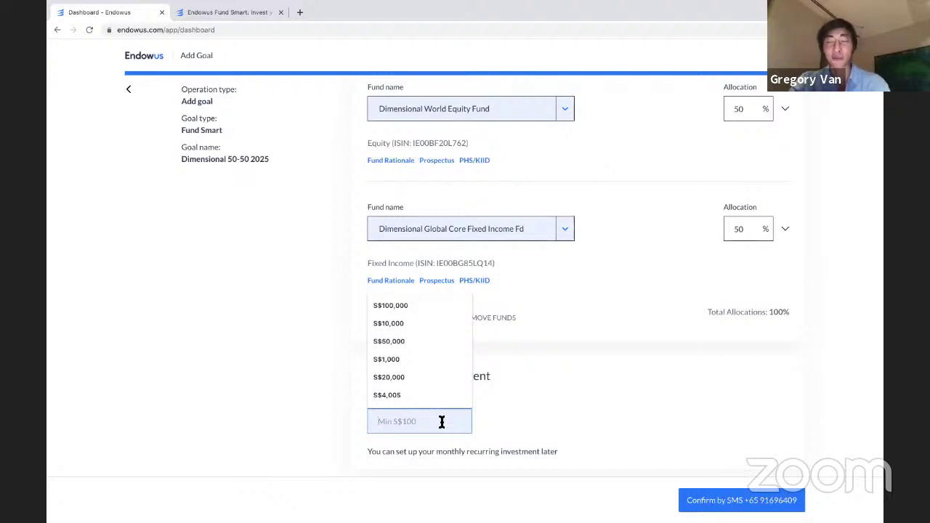
type("1")
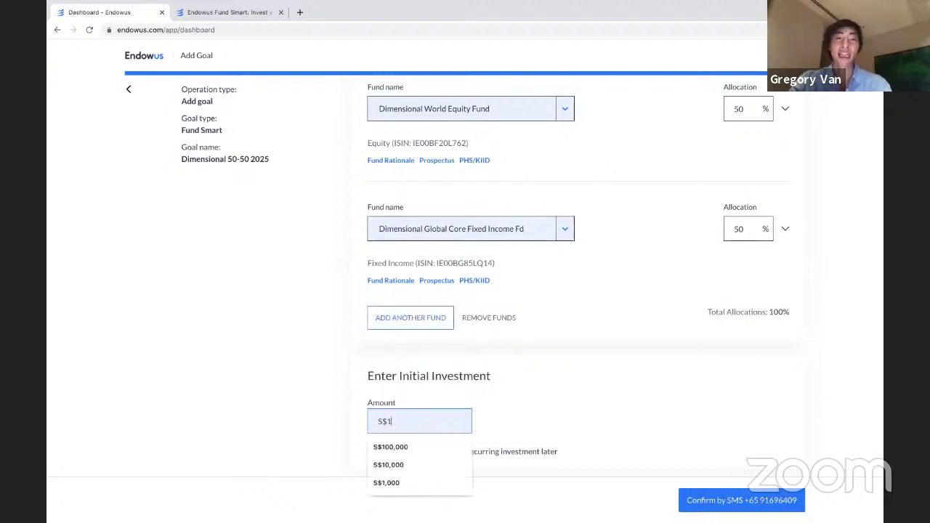
type("00,000")
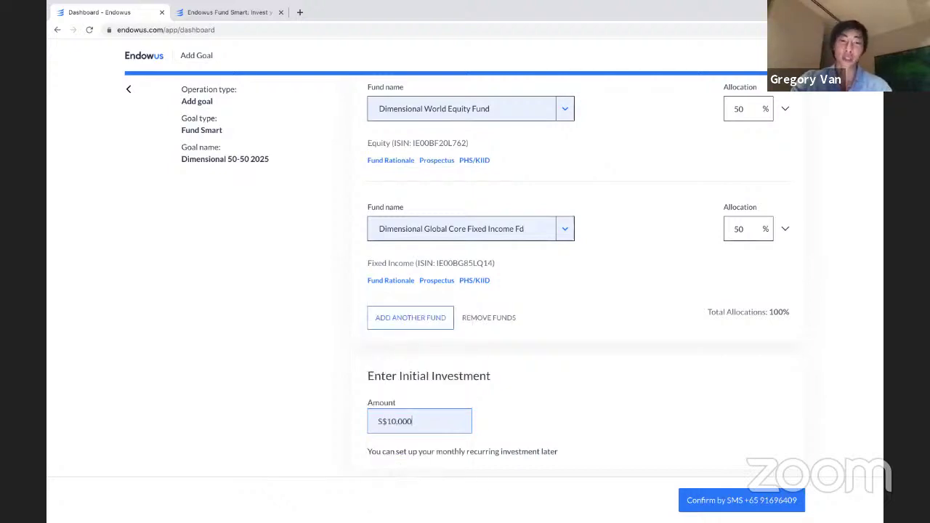
scroll(294, 390, "down", 2)
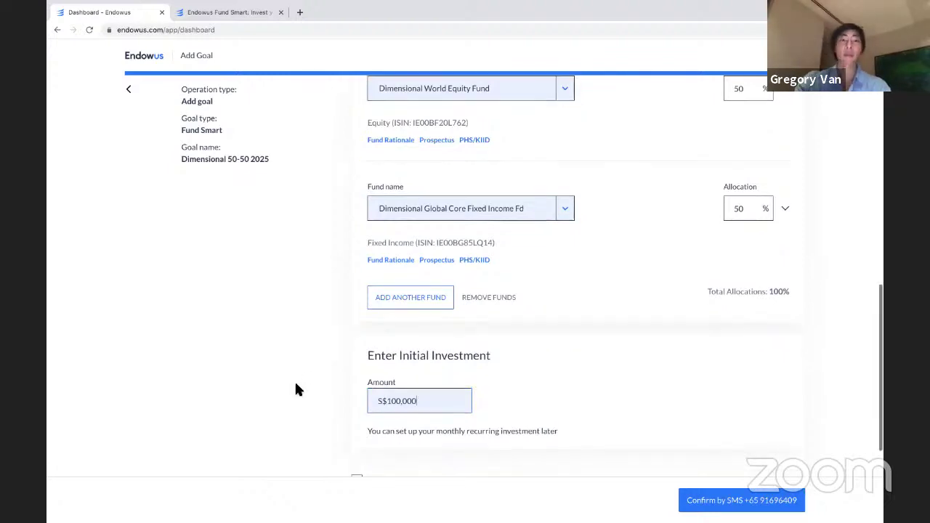
left_click(357, 427)
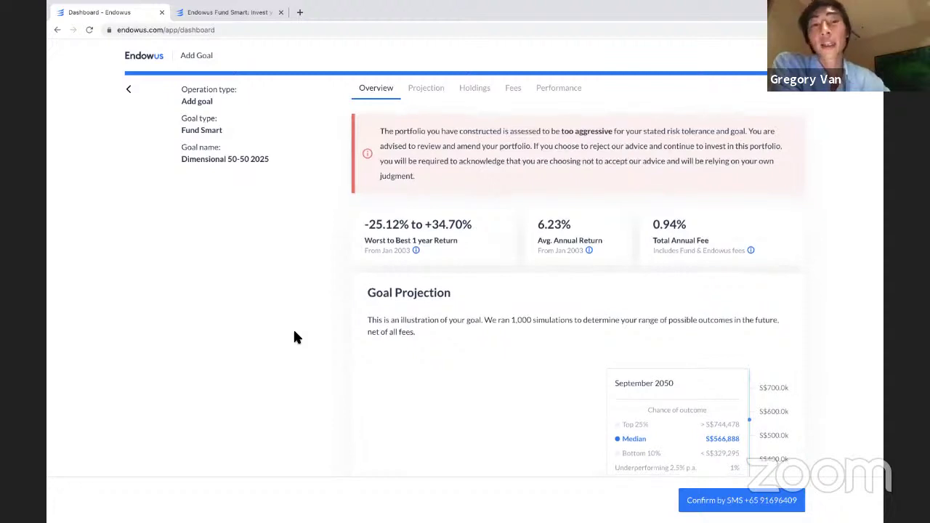
- Examine the goal projection, the equities' top 10 countries, the fixed income top 10 holdings, the fee breakdown and the historical performance
scroll(295, 334, "down", 3)
scroll(294, 337, "down", 2)
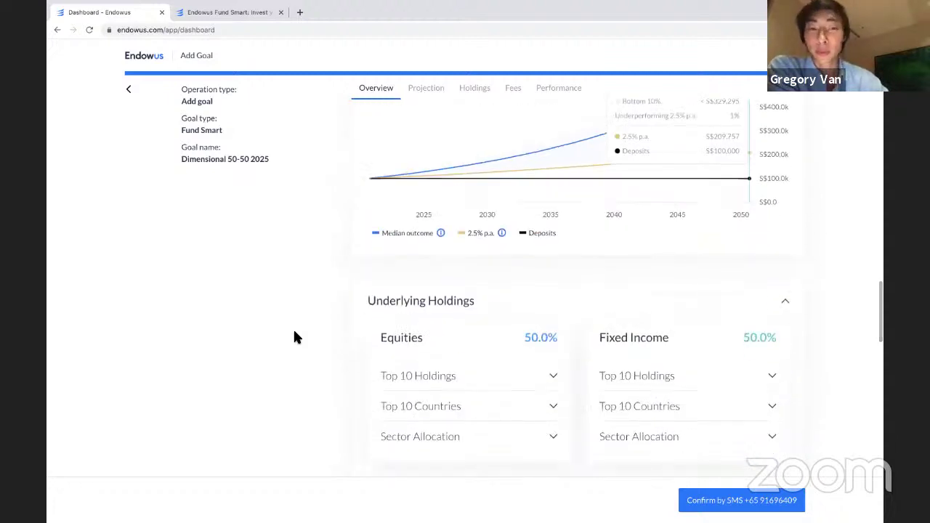
scroll(361, 301, "down", 2)
left_click(437, 283)
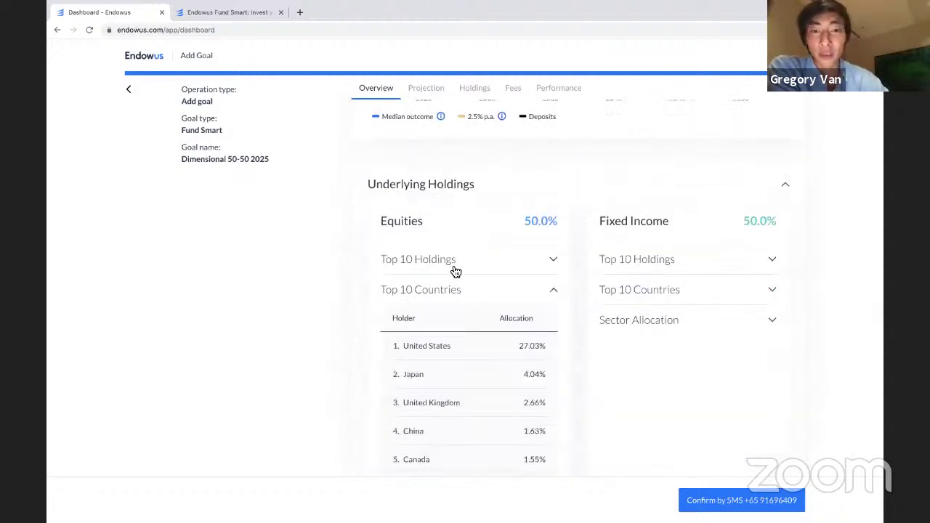
left_click(453, 270)
left_click(640, 260)
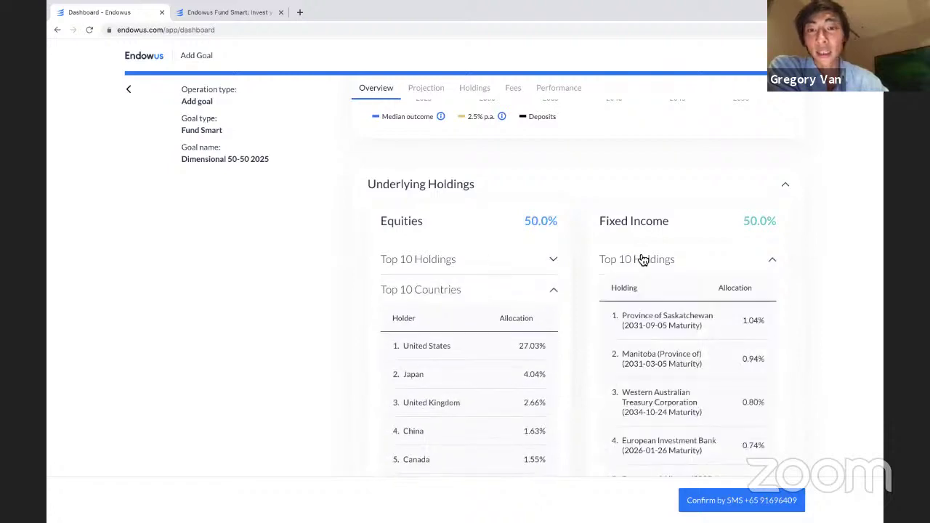
left_click(640, 260)
scroll(447, 194, "down", 1)
scroll(446, 162, "down", 2)
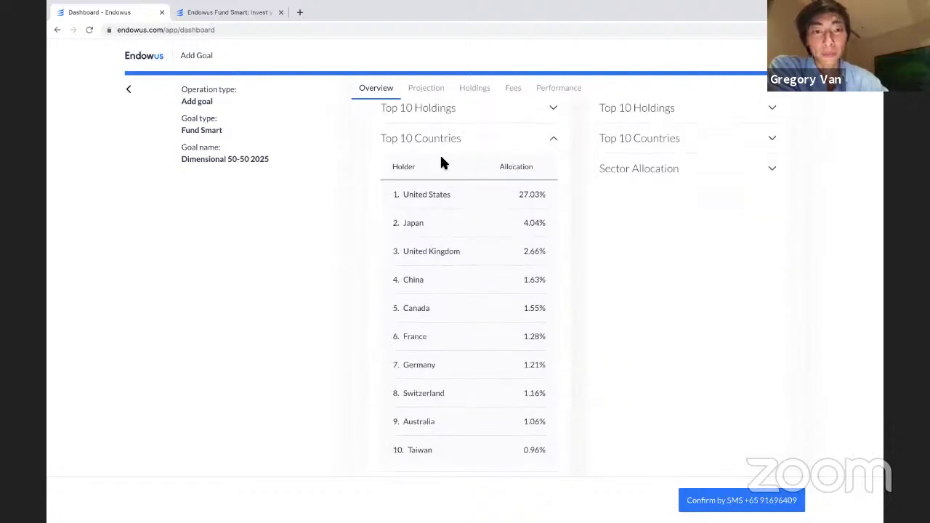
left_click(440, 149)
scroll(440, 154, "down", 1)
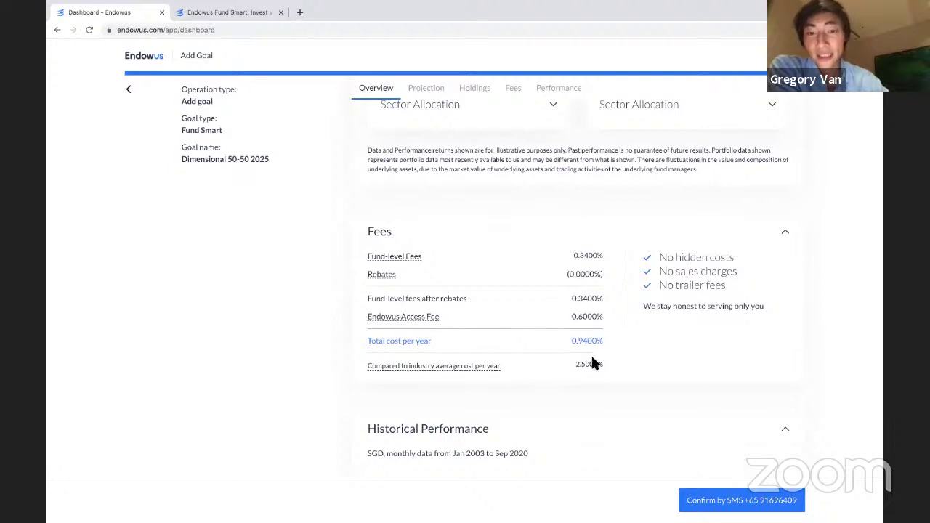
scroll(546, 320, "down", 3)
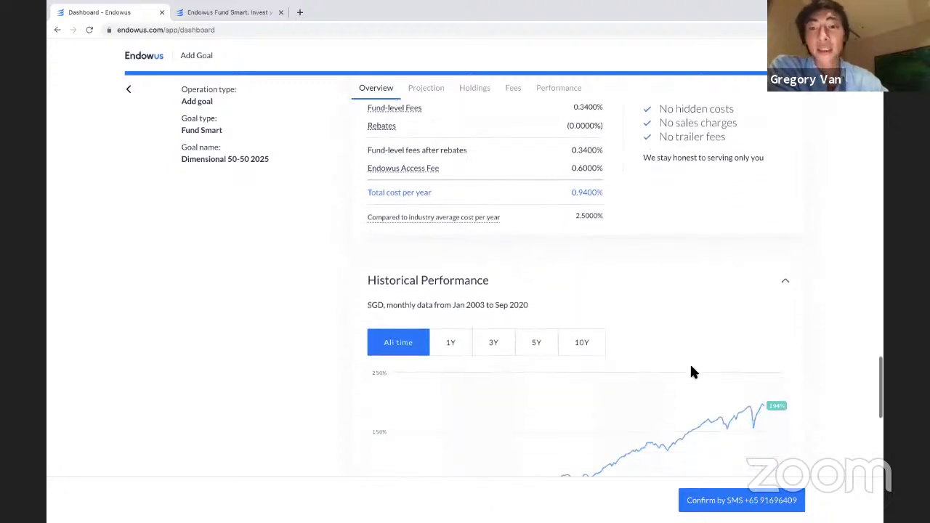
- Review the 50-50 portfolio's all-time performance chart and calendar-year returns including 2008, its fund allocations and the risk tolerance assessment
scroll(691, 369, "down", 3)
scroll(675, 386, "down", 4)
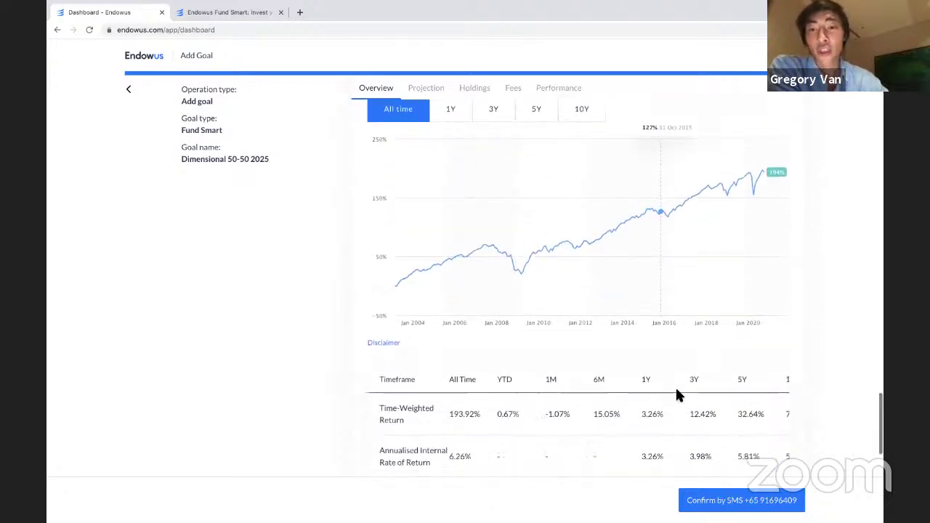
scroll(683, 403, "right", 5)
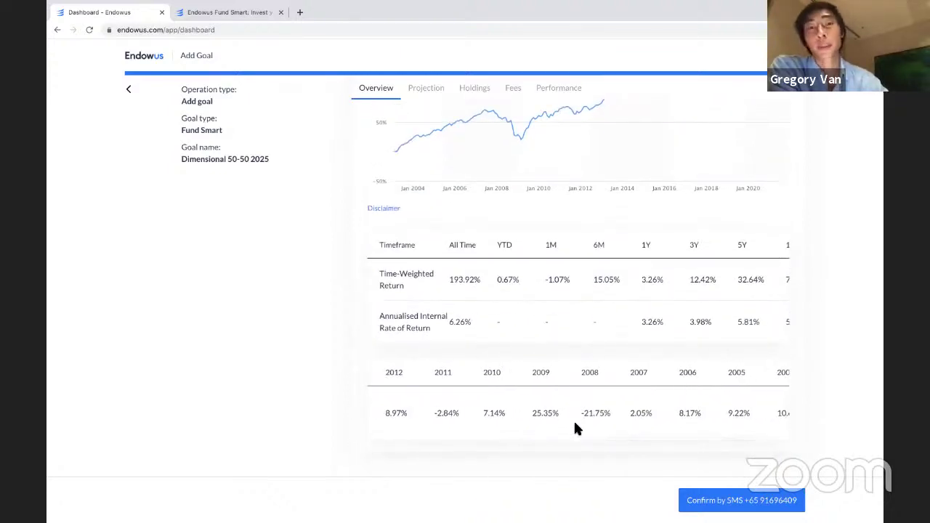
scroll(574, 429, "up", 10)
scroll(574, 428, "up", 10)
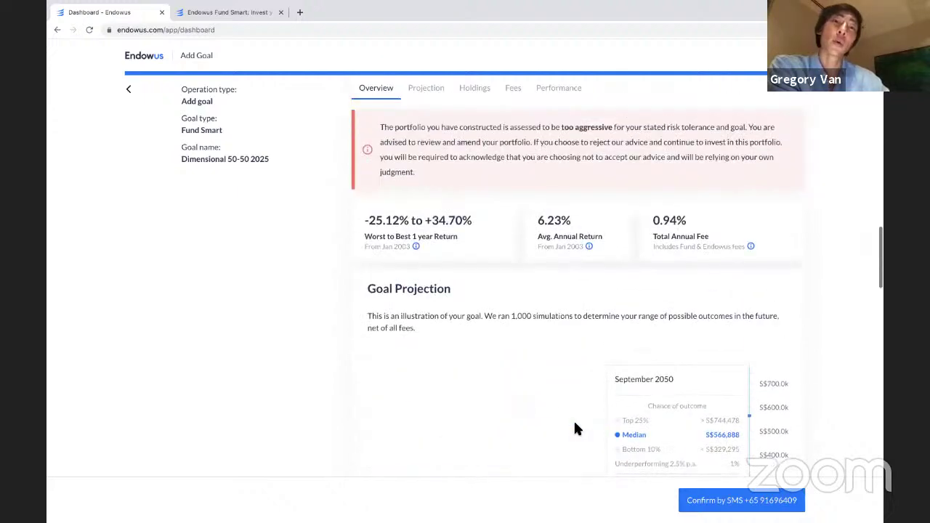
scroll(575, 425, "up", 8)
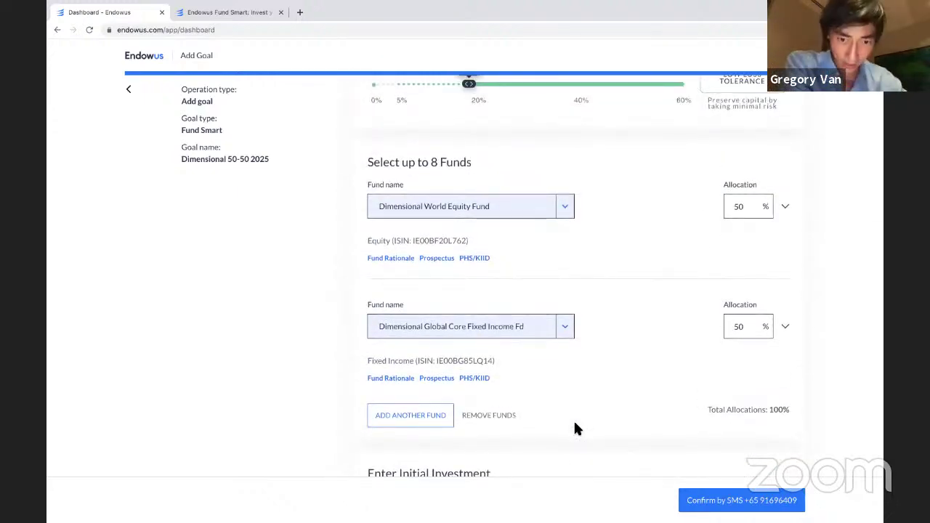
scroll(575, 426, "down", 8)
scroll(574, 429, "up", 2)
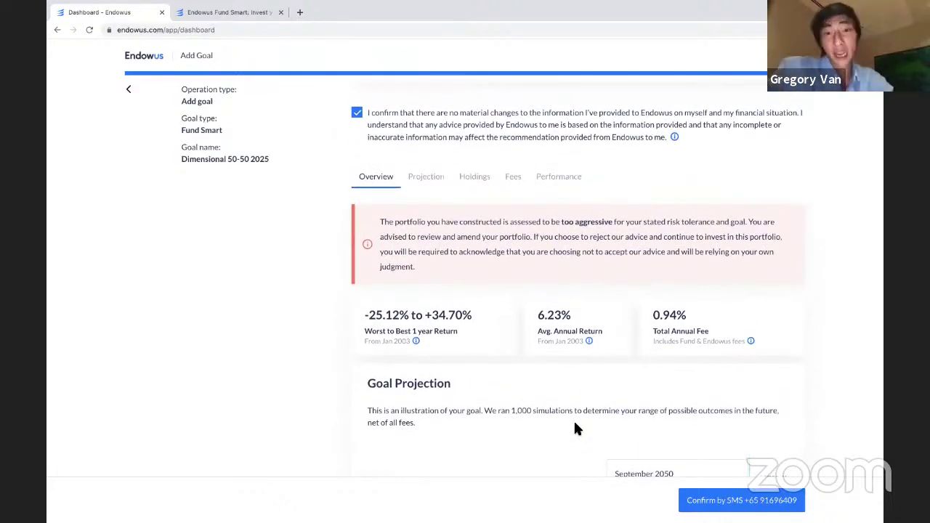
- Change the allocation to 30% for Dimensional World Equity Fund and 70% for Dimensional Global Core Fixed Income Fd
scroll(574, 429, "up", 5)
scroll(575, 429, "up", 1)
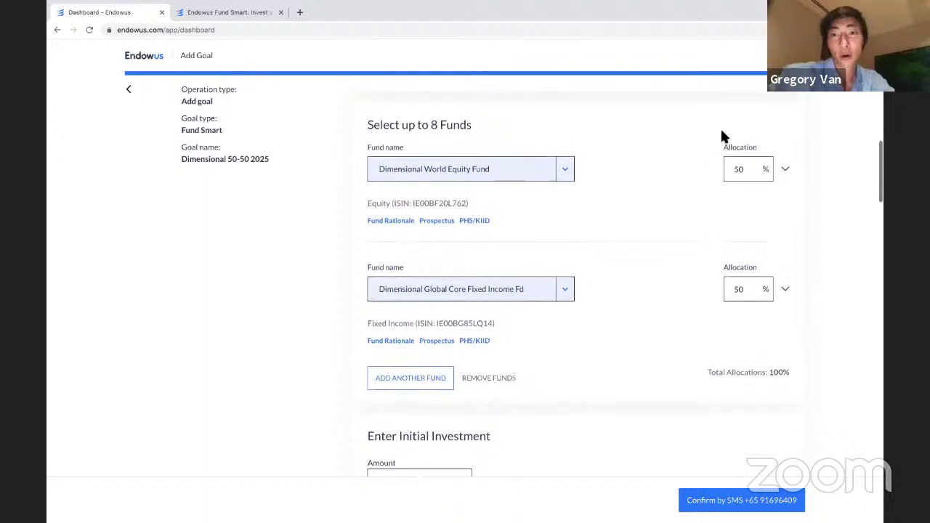
double_click(740, 173)
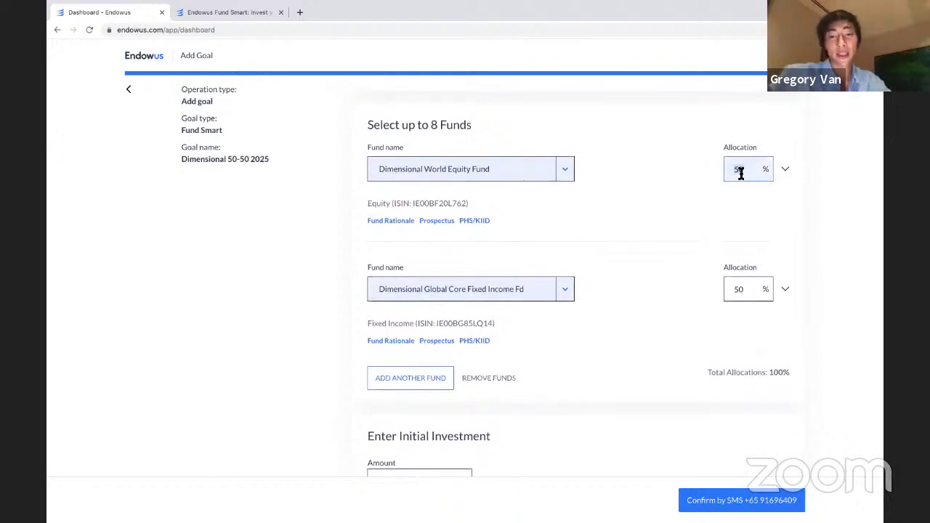
type("30")
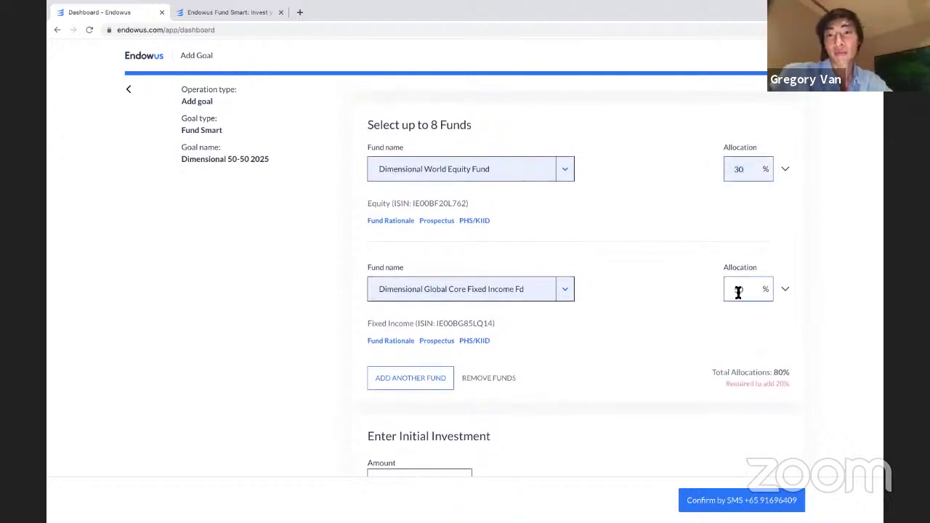
double_click(735, 289)
type("70")
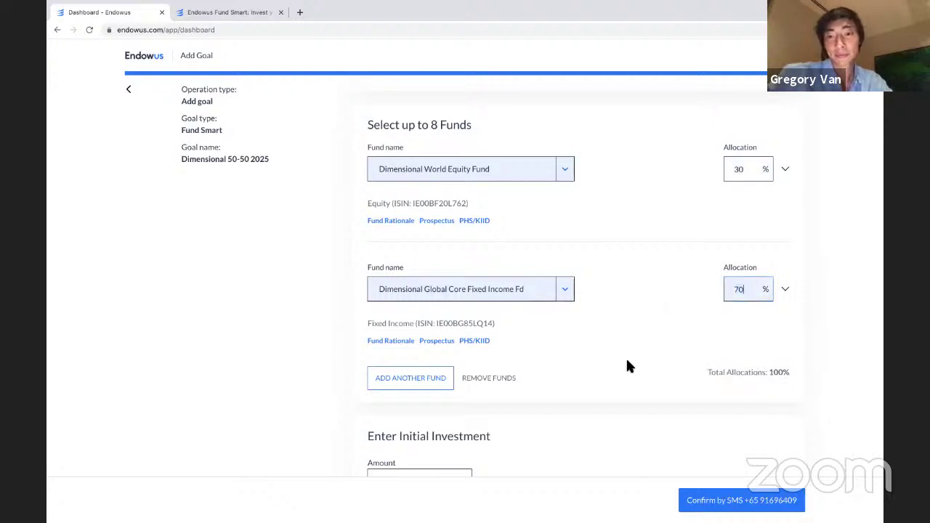
- Examine the reallocated portfolio's risk assessment, return range, goal projection, underlying holdings, fees and historical performance
scroll(626, 357, "down", 2)
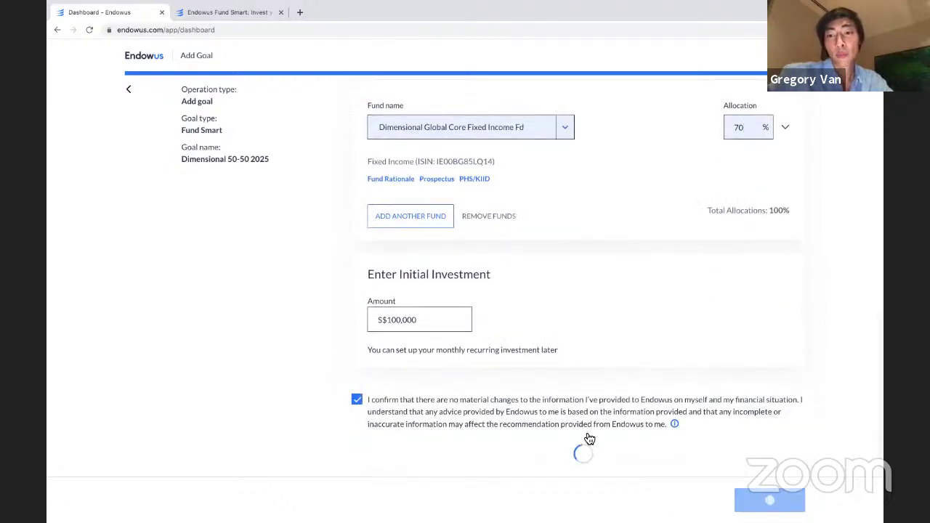
scroll(587, 436, "down", 4)
scroll(588, 436, "down", 1)
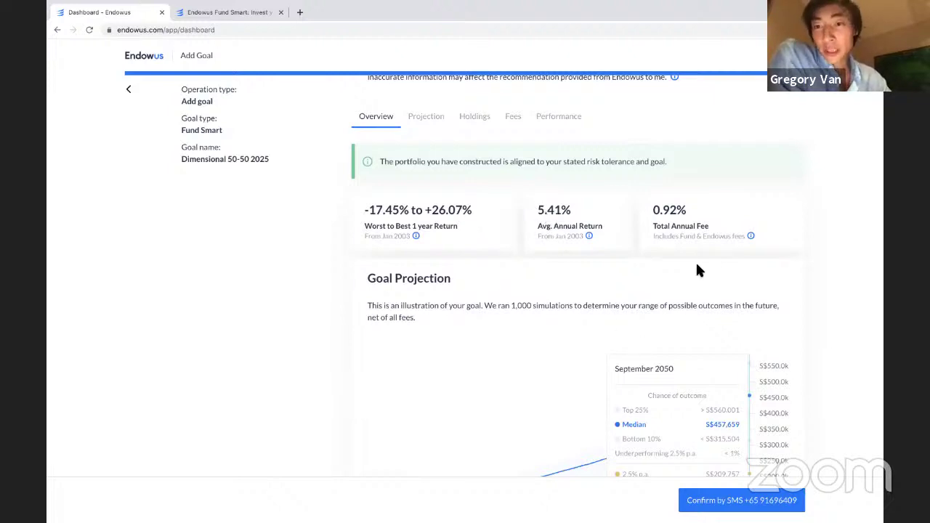
scroll(640, 314, "down", 5)
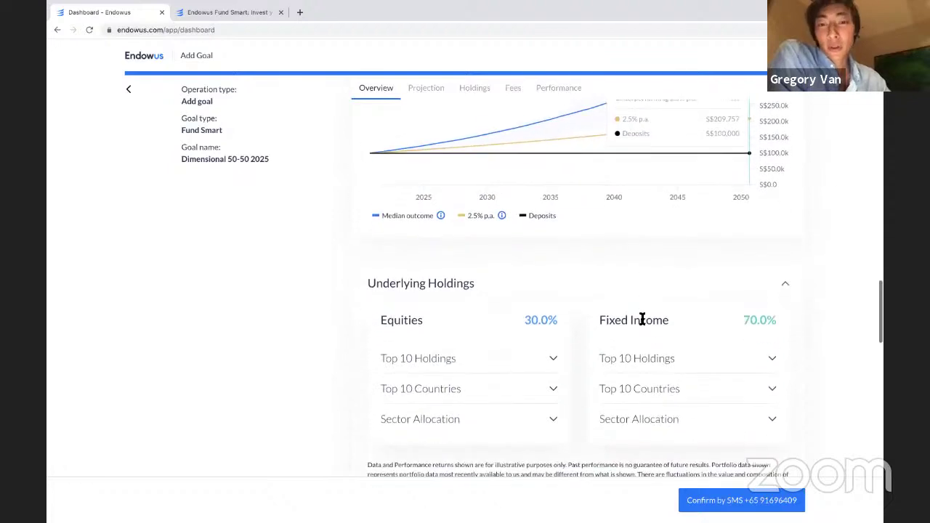
scroll(641, 313, "down", 5)
mouse_move(457, 346)
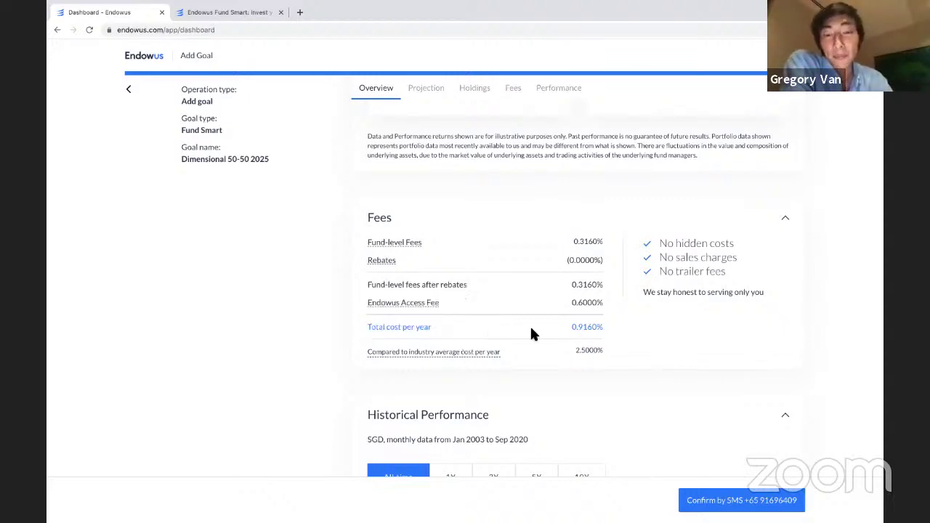
scroll(530, 334, "down", 5)
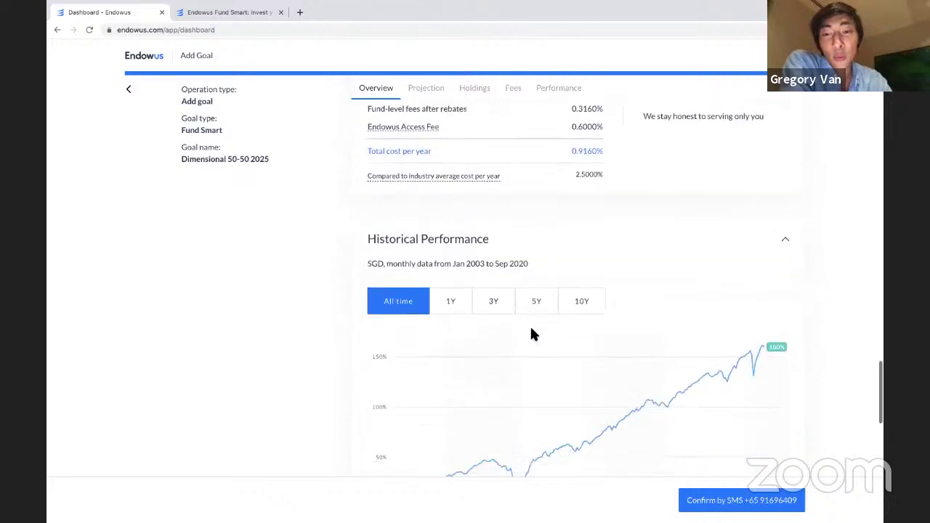